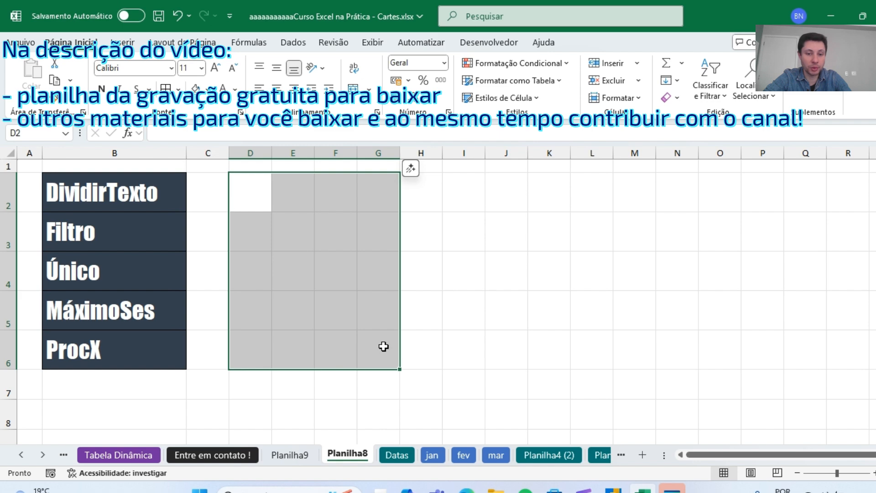
drag(383, 347, 259, 209)
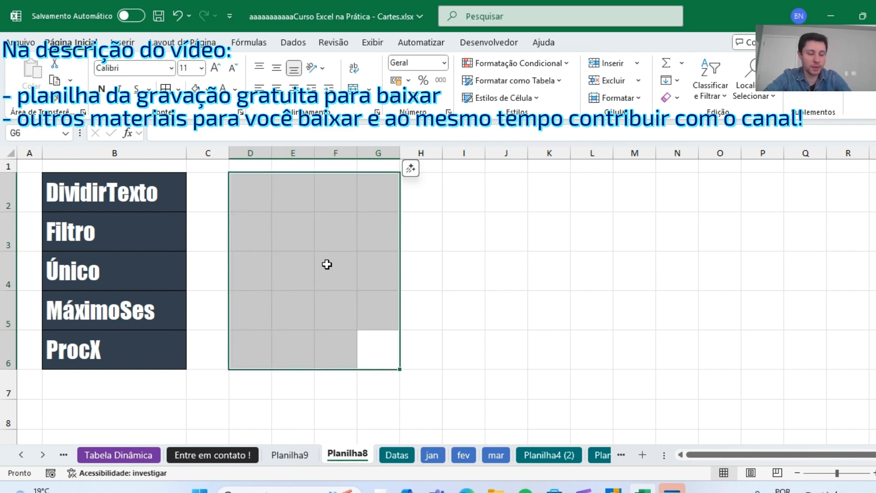
drag(240, 188, 418, 319)
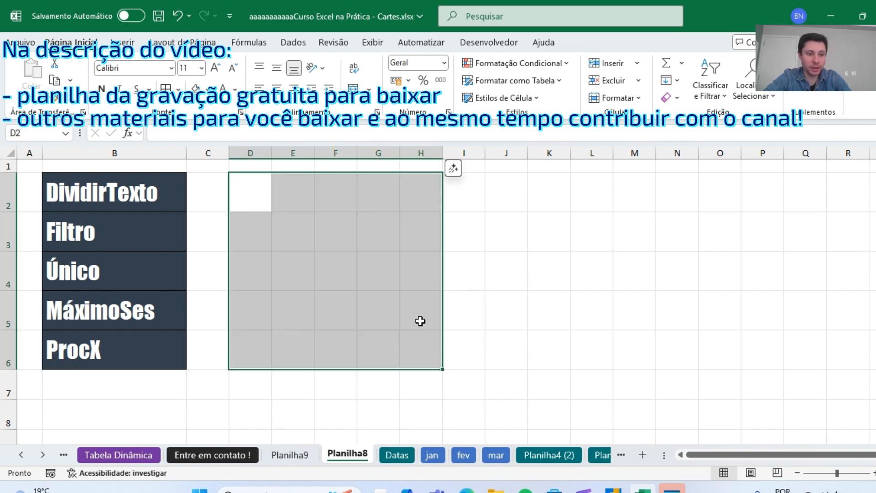
click(563, 238)
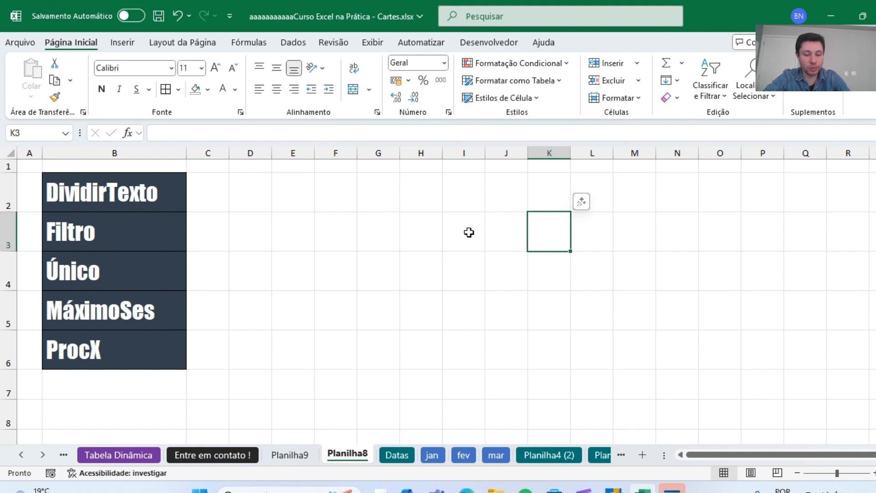
click(354, 215)
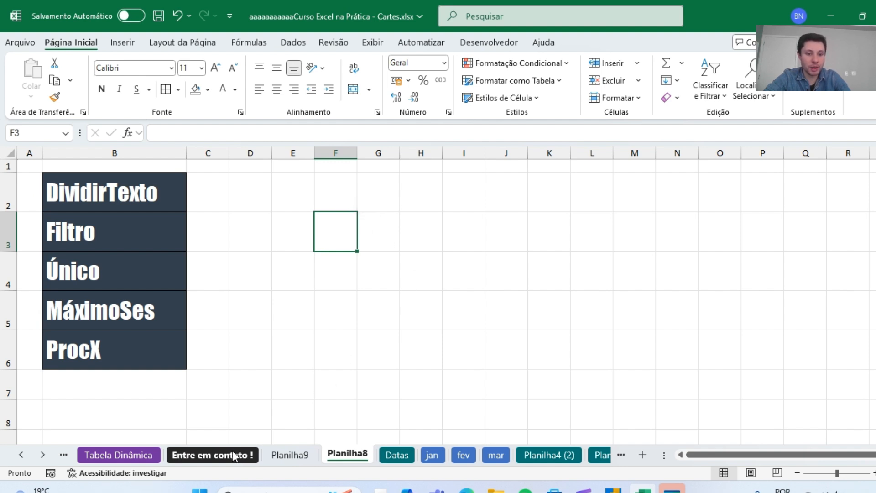
Try an orange font colour on the DividirTexto cell B2 of the function list.
click(127, 178)
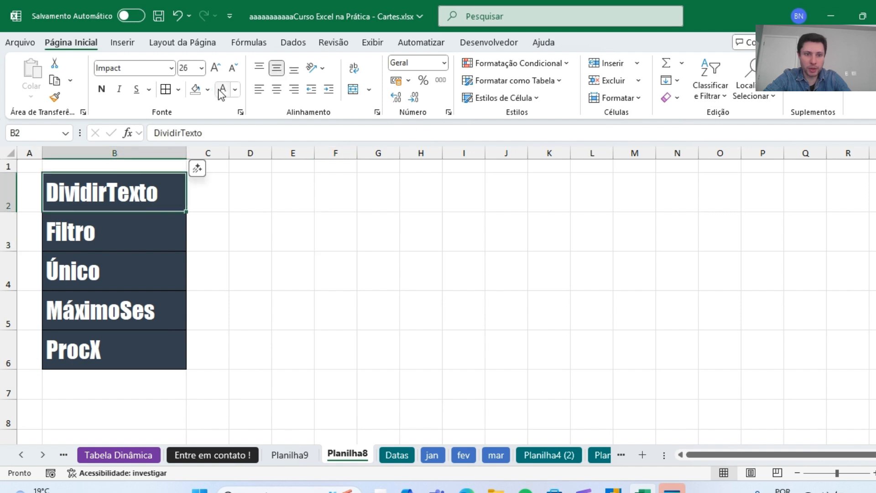
click(237, 91)
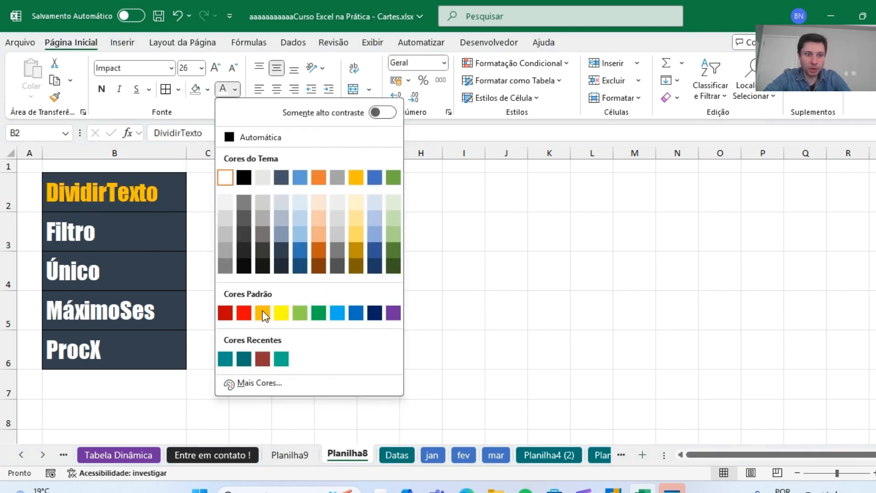
click(262, 311)
click(426, 237)
Set the font colour of the DividirTexto cell B2 to light blue.
click(128, 205)
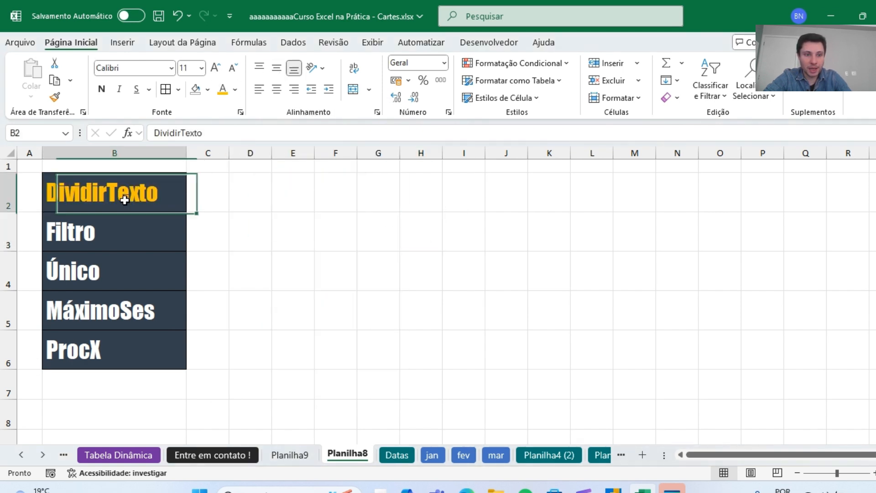
click(238, 90)
click(373, 203)
click(288, 271)
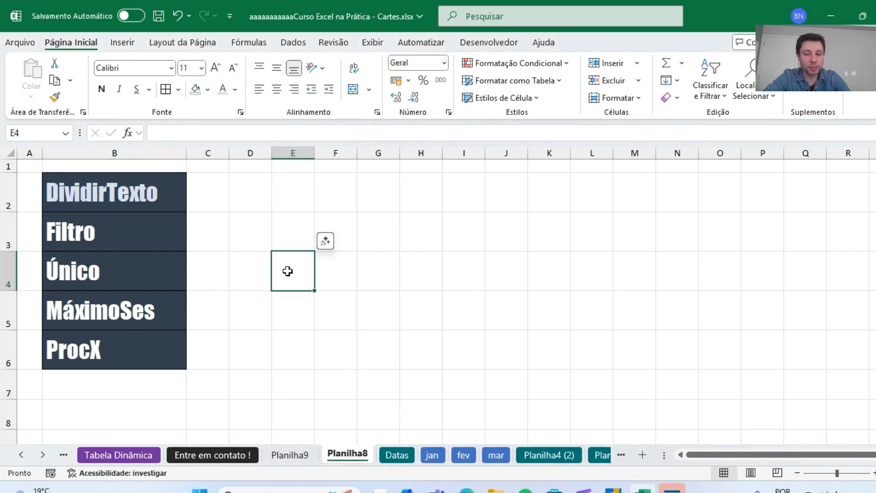
On the Planilha9 sheet, copy the COLIGADA column A and paste it into the empty column Q beyond the table.
click(238, 459)
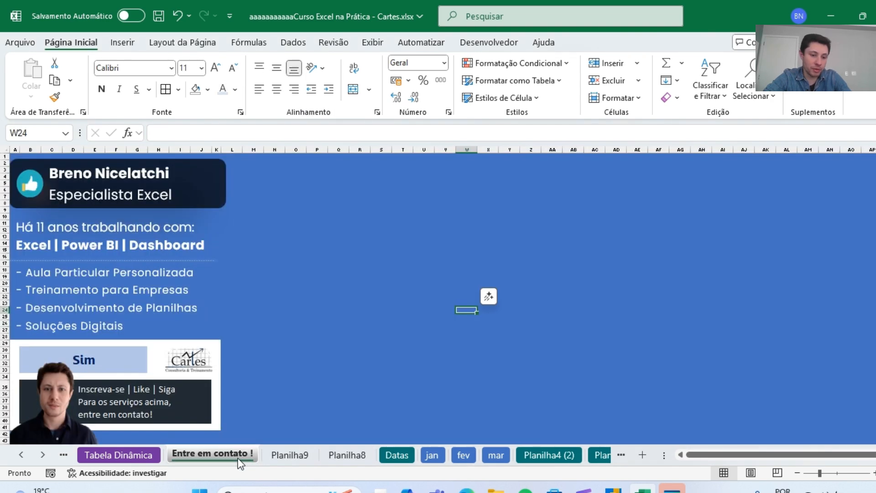
click(289, 456)
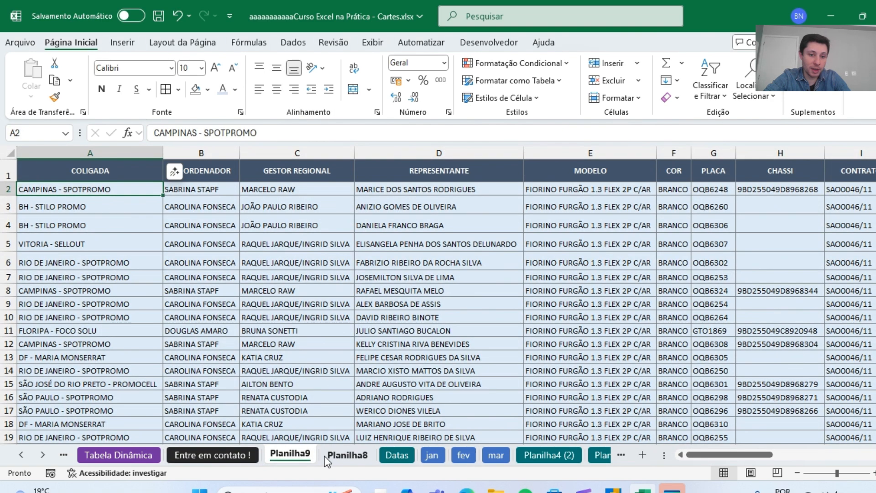
click(102, 151)
key(ctrl+c)
key(Right)
key(Right)
key(Right)
key(Right)
key(Right)
key(Right)
key(Right)
key(Right)
key(Right)
key(Right)
key(Right)
key(Right)
key(Right)
key(Right)
key(Right)
key(Right)
key(Right)
key(Right)
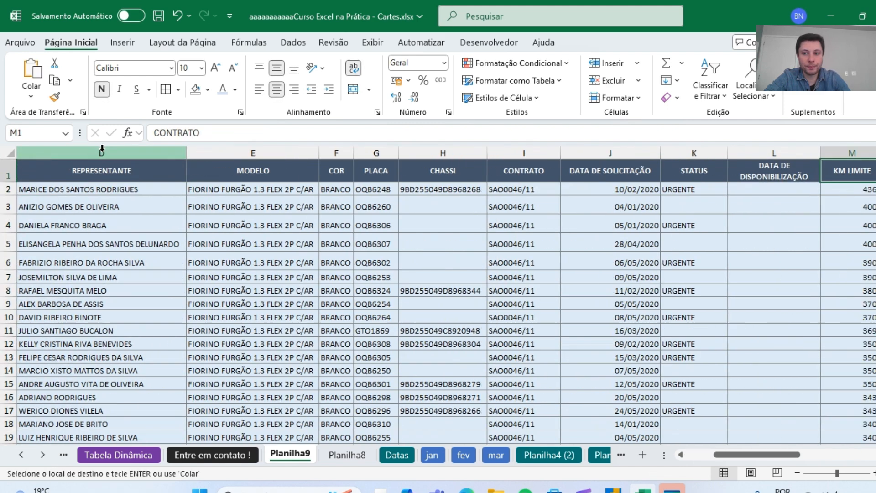
key(Left)
key(Left)
key(ctrl+v)
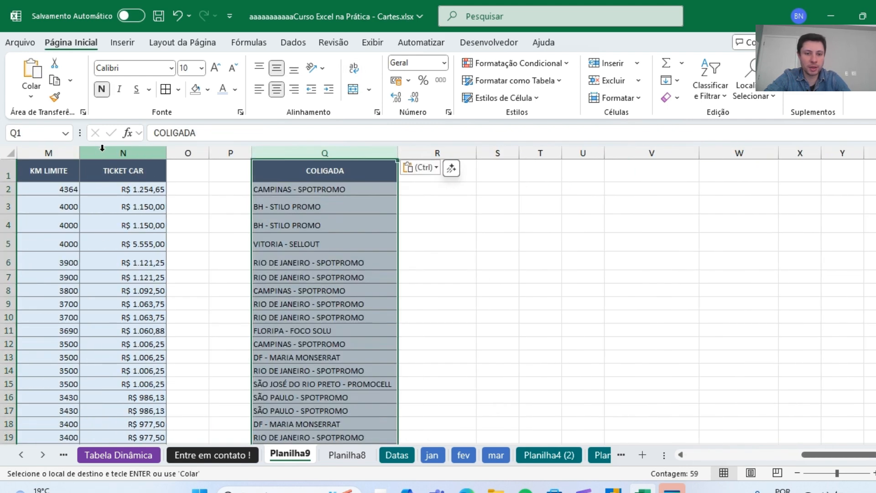
click(590, 218)
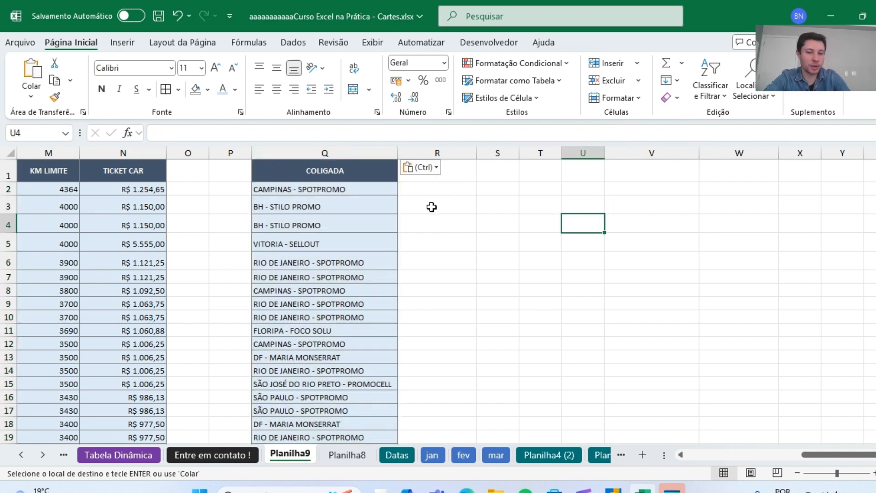
Set cell R2 to font size 14 and enter =DIVIDIRTEXTO(Q2;"-") to split the COLIGADA text at the hyphen.
click(431, 190)
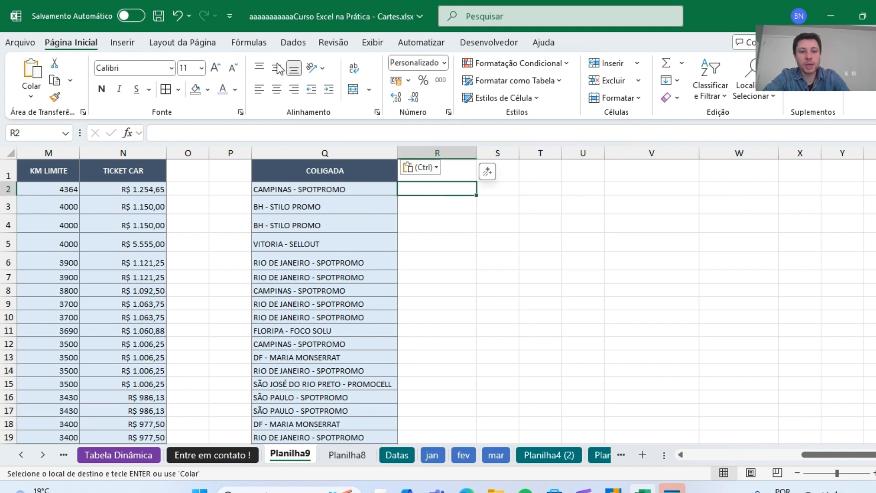
click(217, 69)
text(=dividi)
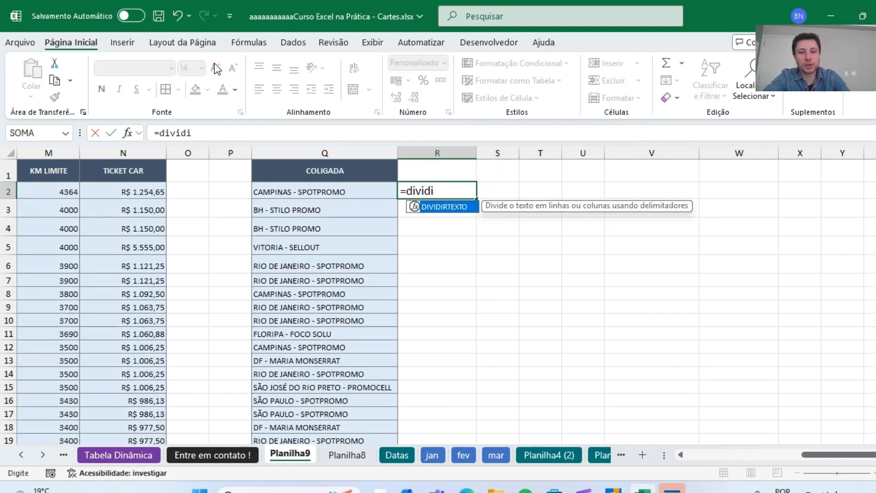
key(Tab)
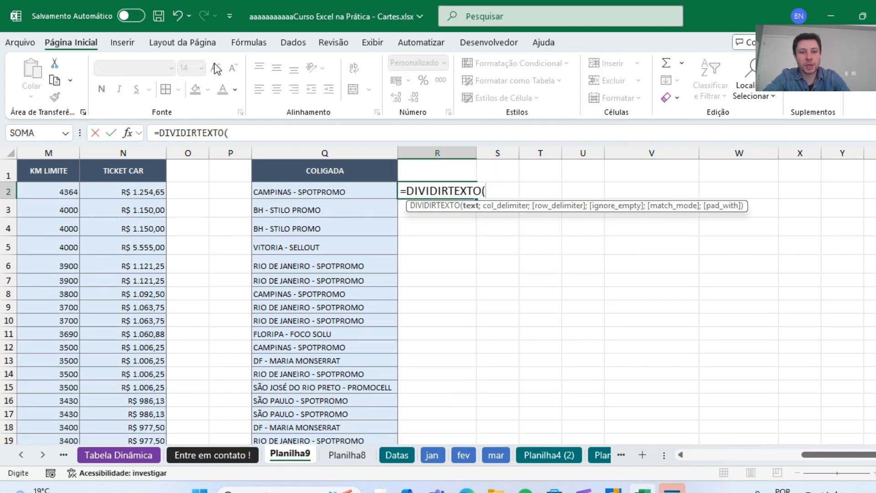
click(329, 189)
text(;"-)
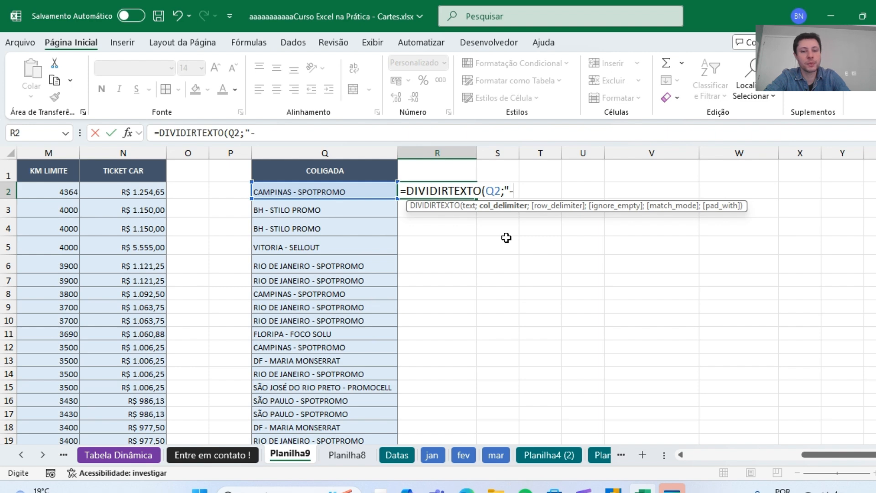
text())
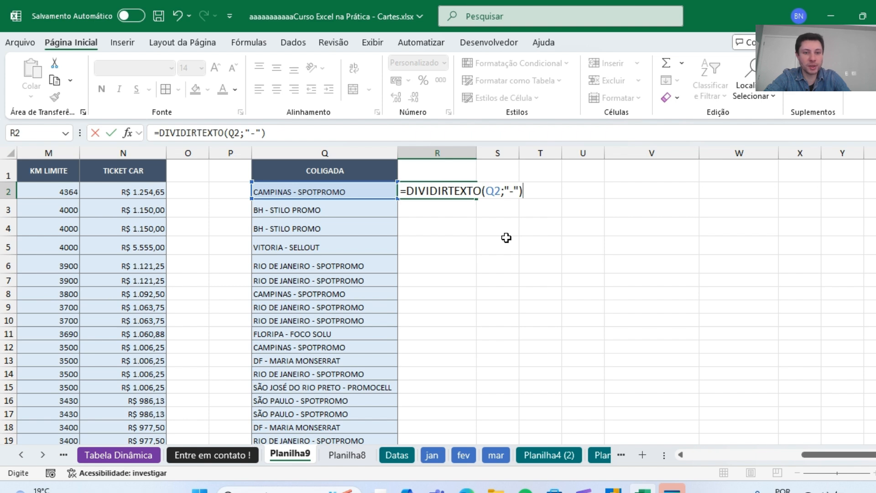
key(ctrl+Return)
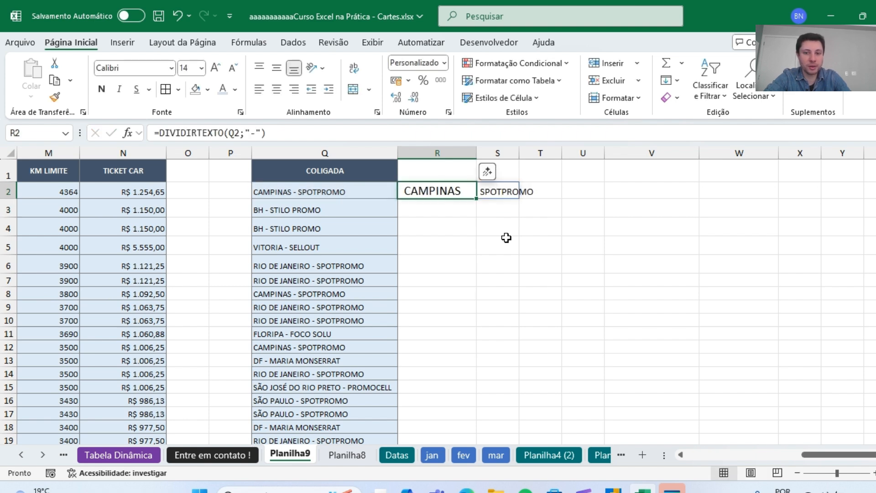
Fill the R2 formula down to R14 and widen columns R and S to fit the split texts.
drag(519, 153, 550, 151)
drag(476, 198, 478, 399)
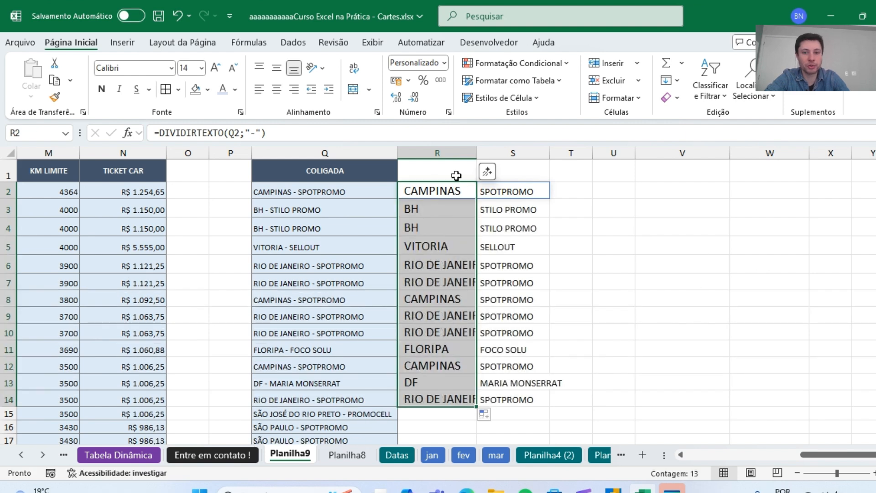
drag(477, 153, 515, 153)
click(313, 286)
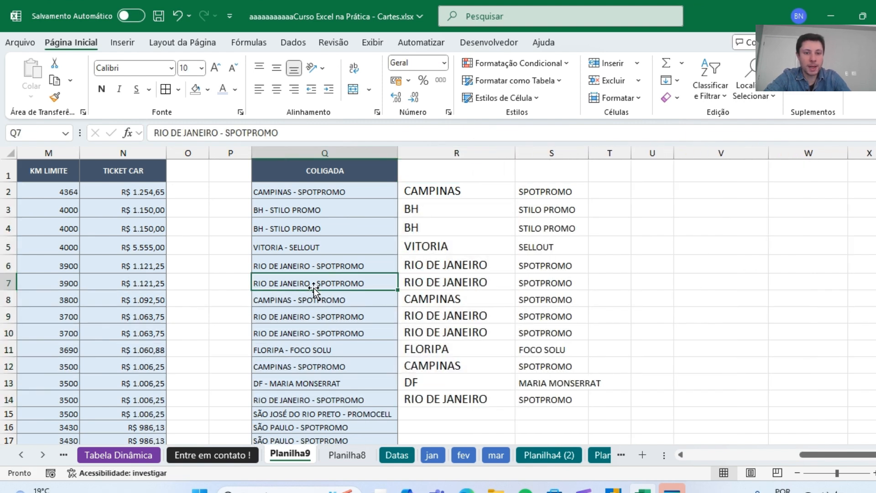
click(330, 151)
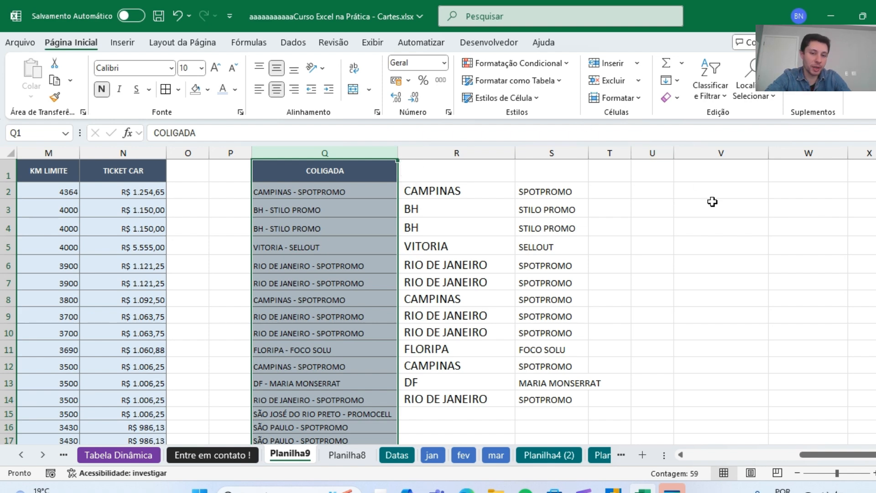
click(683, 249)
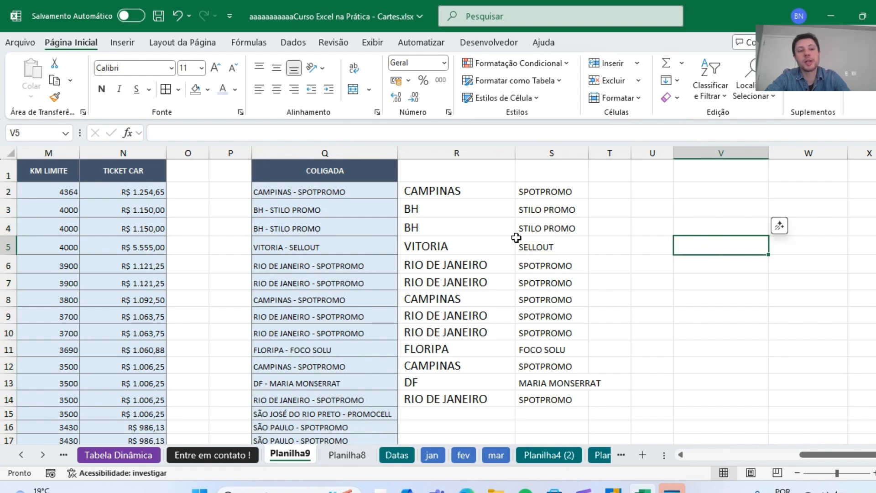
Return to the Planilha8 sheet and give the Único cell B4 the same light blue font colour as DividirTexto.
key(Left)
key(Left)
key(Home)
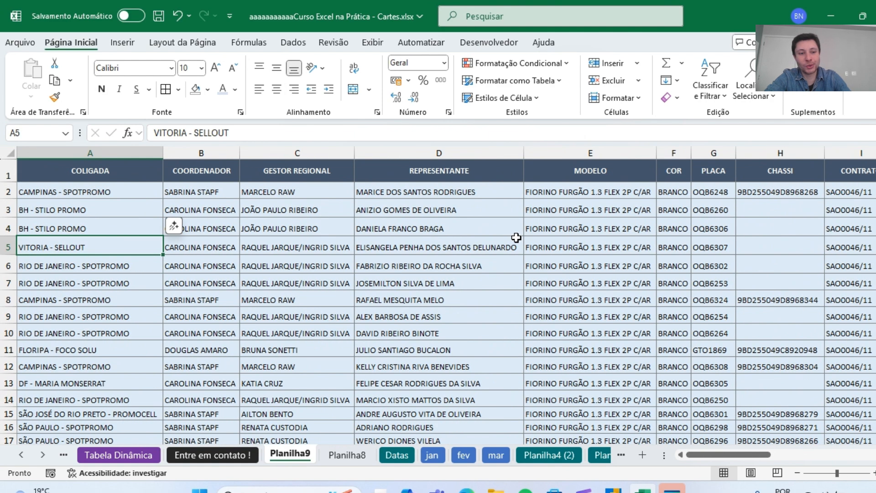
key(Up)
click(326, 456)
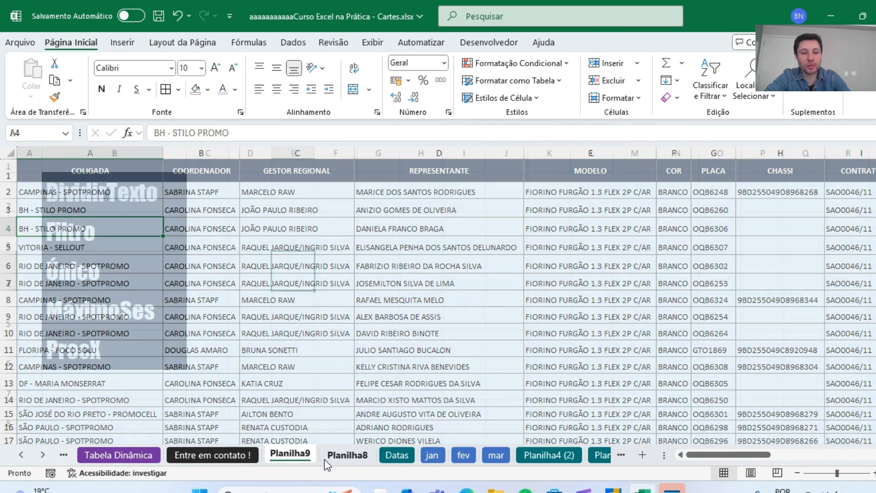
click(131, 236)
click(100, 277)
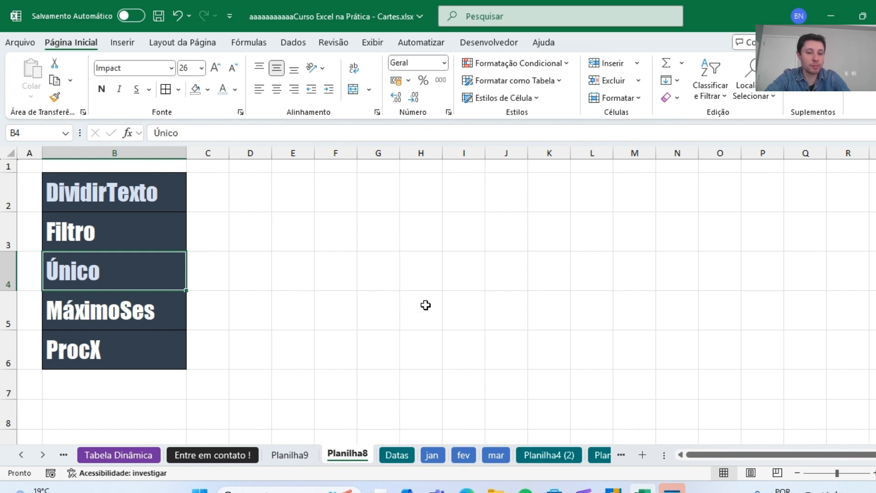
On the Planilha9 sheet, examine the GESTOR REGIONAL column C for repeated manager names.
click(279, 455)
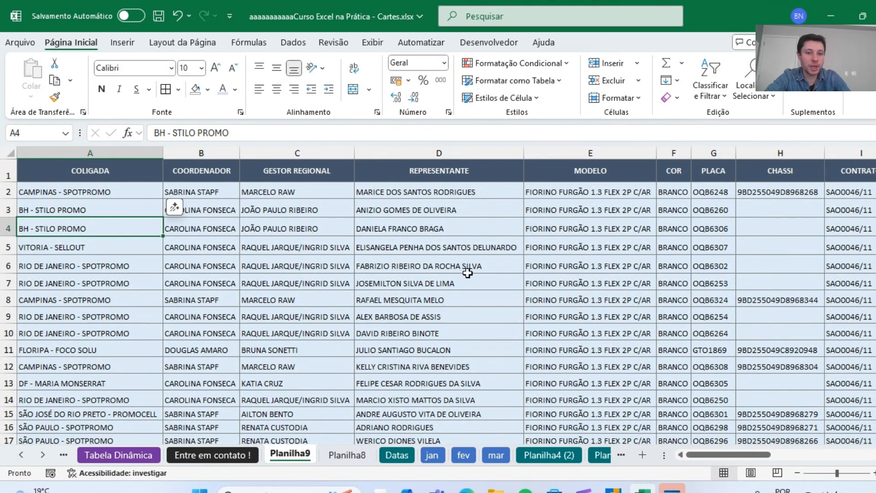
click(329, 228)
click(319, 171)
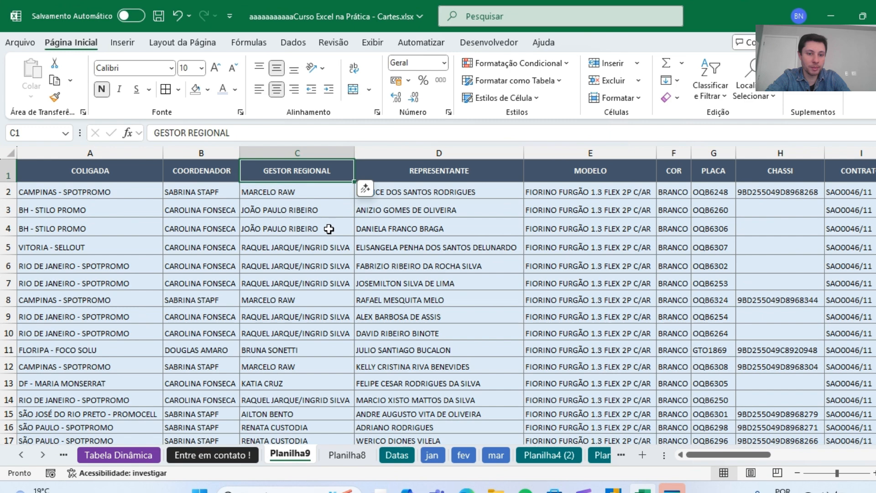
click(318, 153)
drag(307, 187, 308, 383)
scroll(313, 342, down, 1)
click(293, 370)
key(Up)
key(Up)
key(Up)
key(Up)
key(Up)
key(Up)
key(Up)
key(Up)
key(Up)
key(Up)
key(Up)
key(Up)
key(Up)
key(Up)
key(Up)
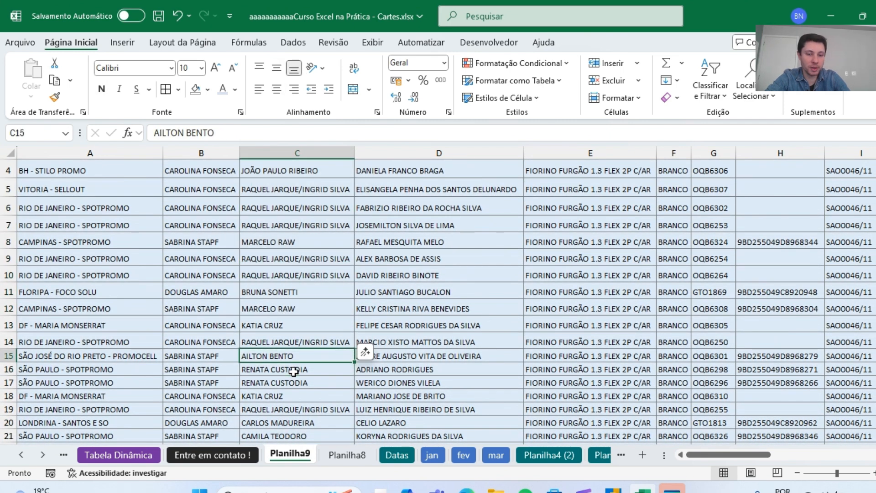
Enter =ÚNICO(C:C) in cell V1 to list each regional manager only once.
key(Right)
key(Right)
key(Right)
key(Right)
key(Right)
key(Right)
key(Right)
key(Right)
key(Right)
key(Right)
key(Right)
key(Right)
key(Right)
key(Right)
key(Right)
key(Right)
key(Right)
key(Right)
key(Right)
key(Right)
key(Right)
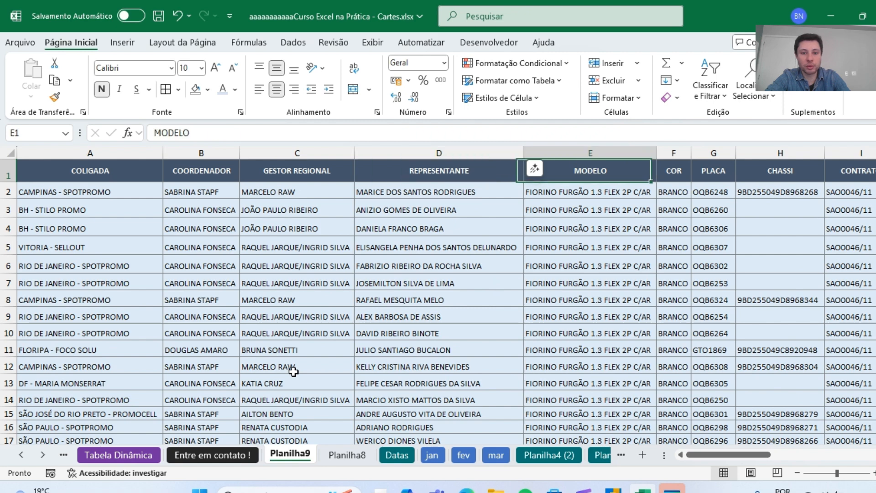
key(Left)
key(Left)
key(Left)
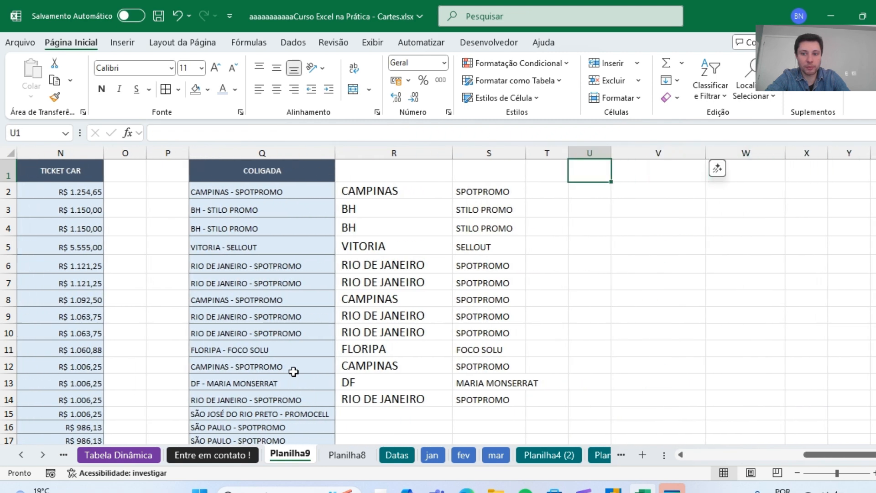
key(Right)
key(Right)
key(Left)
text(=)
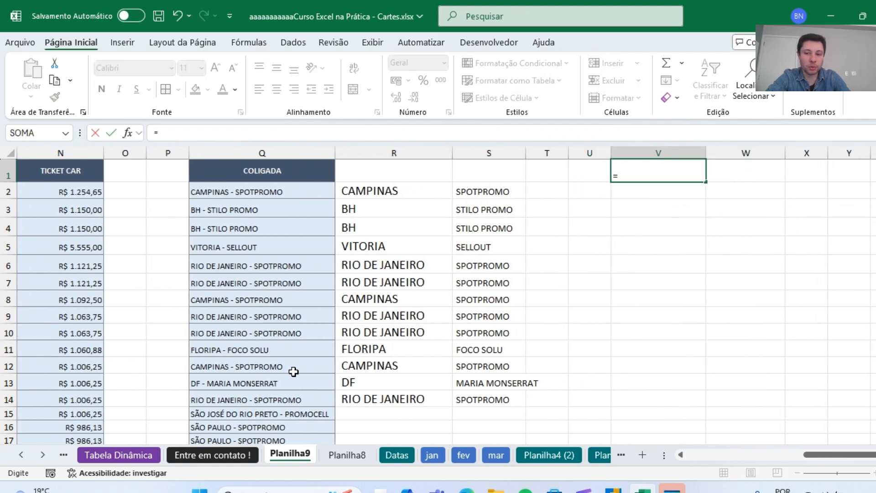
text(úni)
key(Tab)
drag(855, 455, 679, 437)
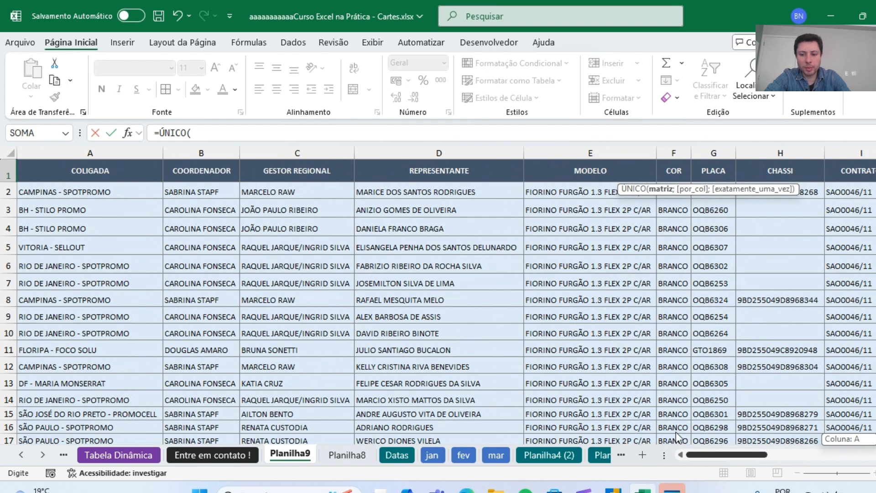
click(307, 151)
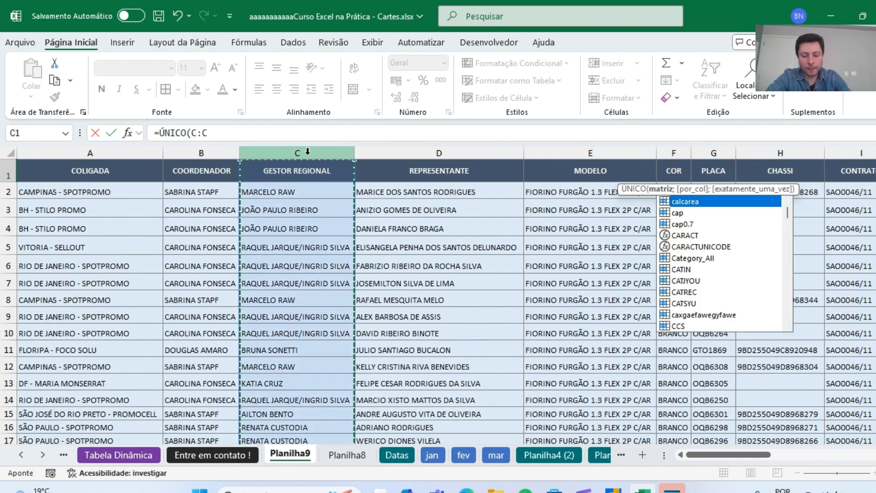
text())
key(Return)
key(Right)
key(Right)
key(Right)
key(Right)
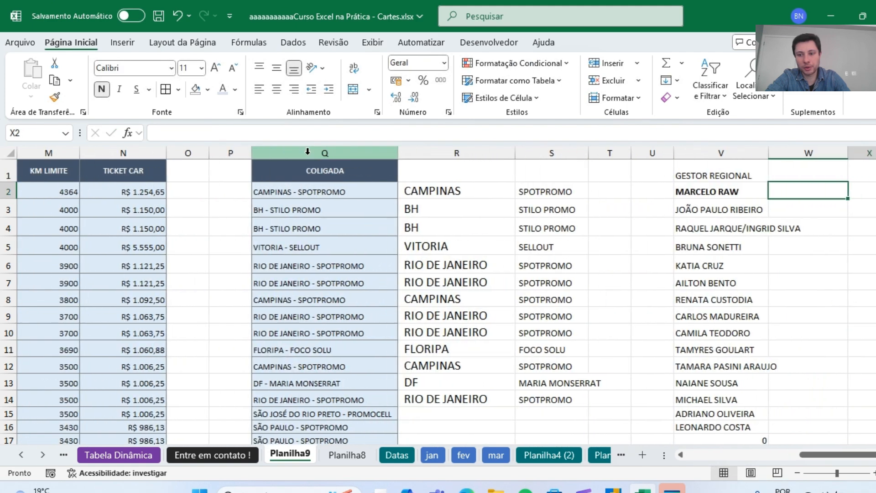
Widen column V so that the longest regional manager names in the ÚNICO list fit.
key(Left)
key(Left)
key(Left)
key(Left)
key(Up)
key(Down)
key(Down)
key(Down)
key(Down)
key(Down)
key(Down)
key(Down)
key(Down)
key(Down)
key(Down)
key(Down)
key(Down)
key(Down)
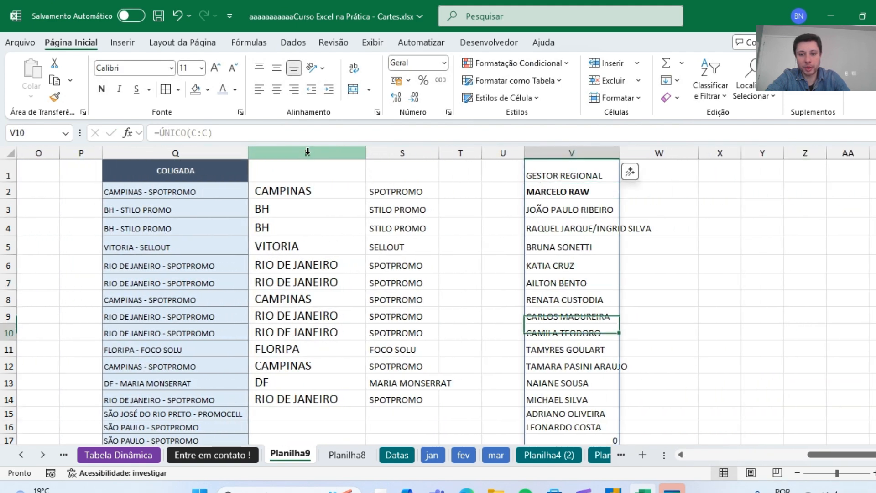
key(Down)
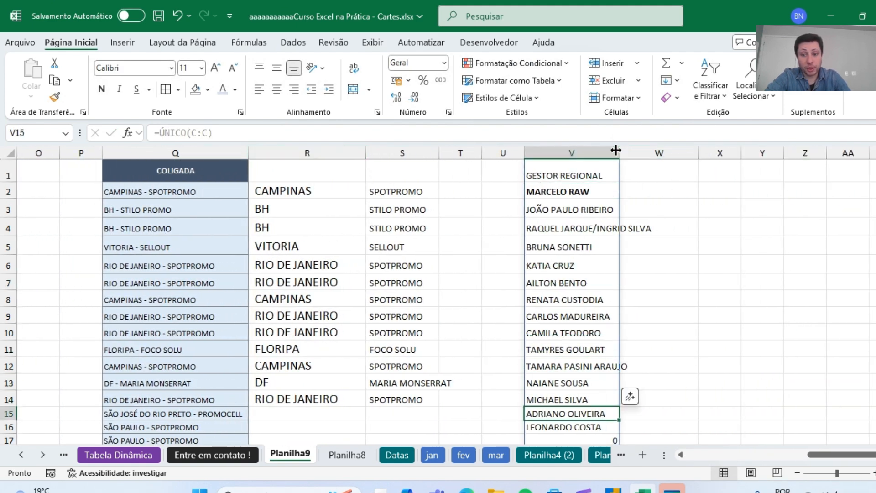
drag(619, 150, 665, 149)
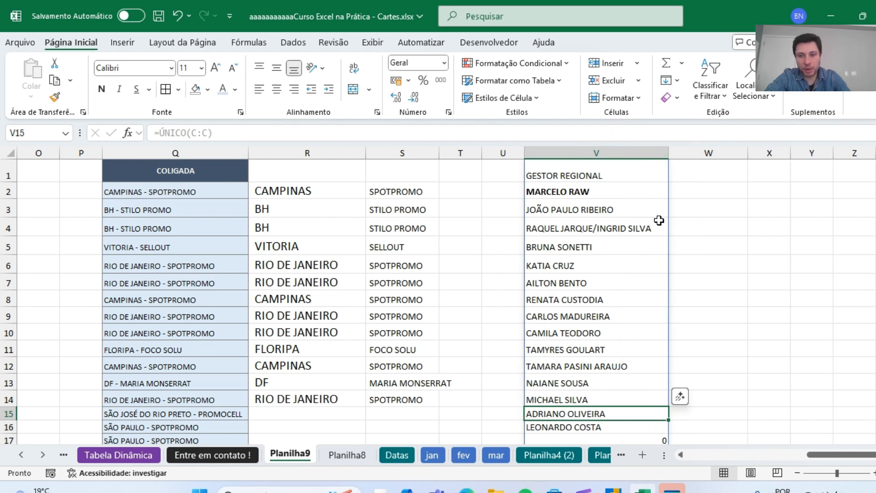
click(714, 192)
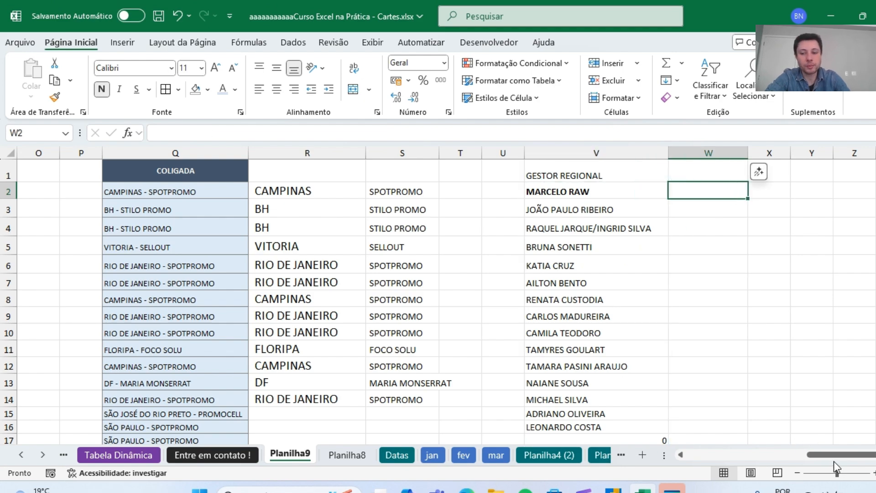
On the Planilha8 sheet, set the Filtro cell B3 font colour to Ouro, Ênfase 4, Mais Claro 80%.
scroll(834, 461, left, 5)
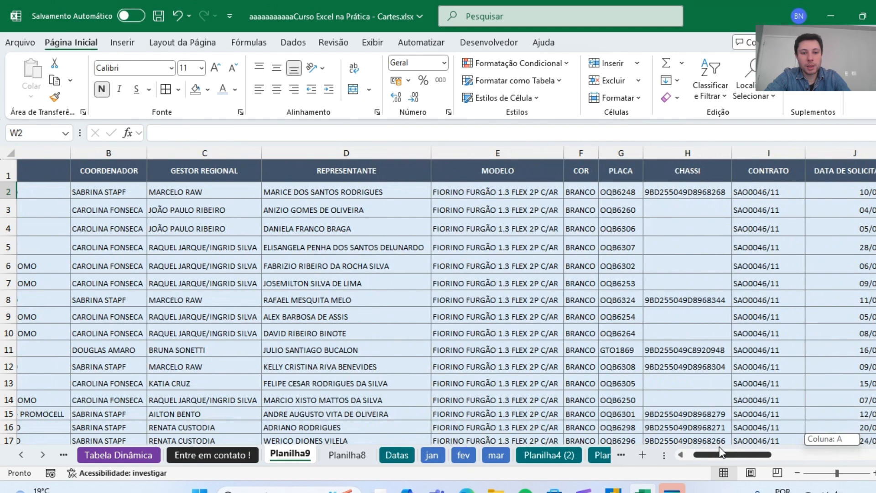
click(347, 454)
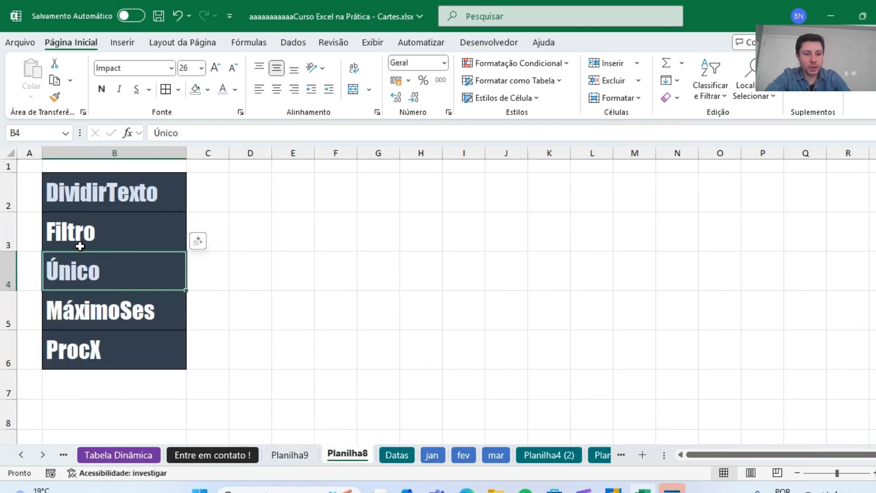
click(97, 217)
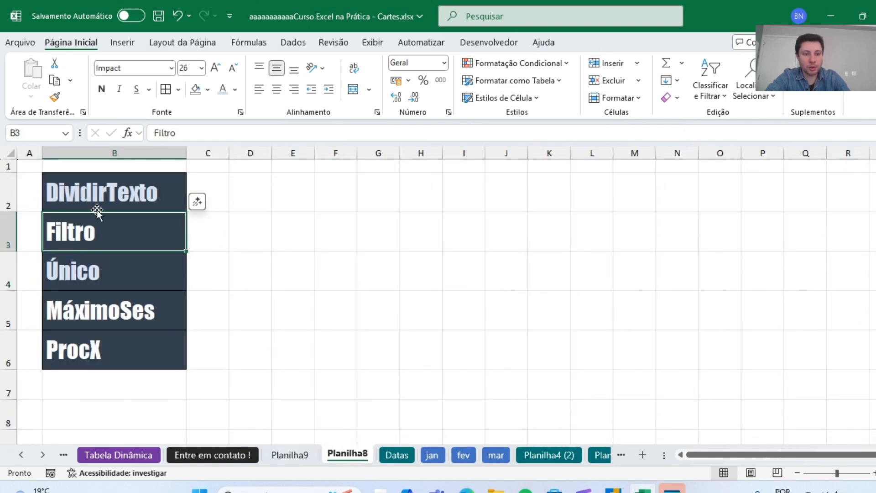
click(237, 88)
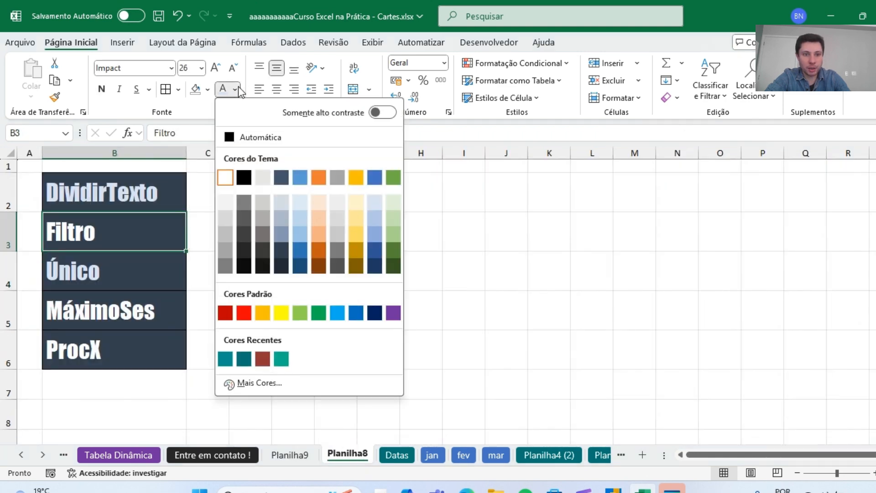
click(353, 201)
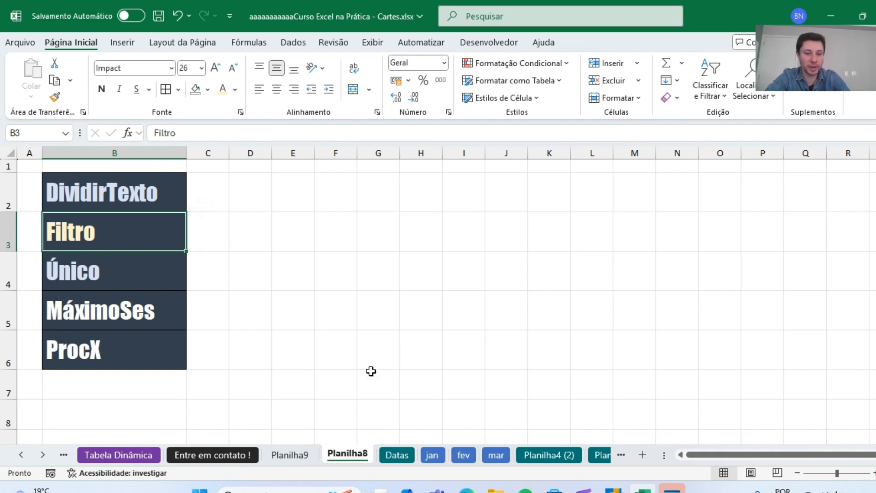
On the Planilha9 sheet, examine the table columns and the lists already extracted beyond TICKET CAR.
click(302, 454)
click(601, 263)
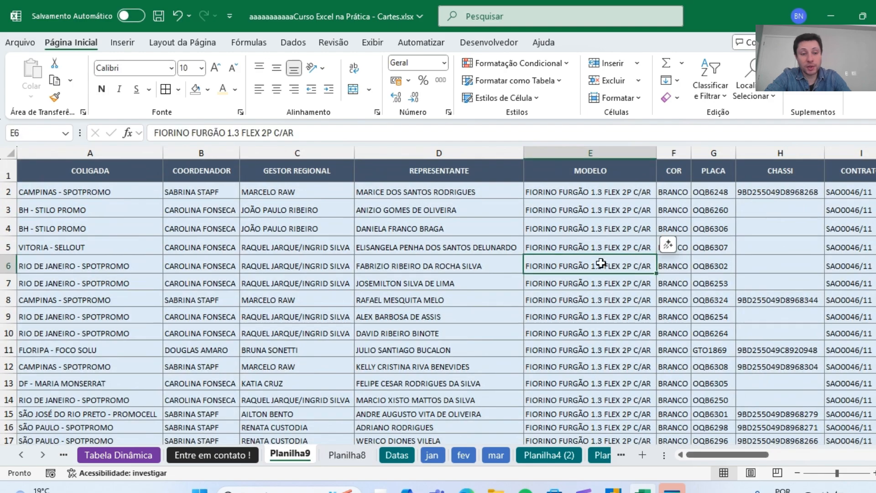
key(Up)
key(ctrl+Up)
key(Left)
key(ctrl+Right)
key(ctrl+Right)
key(ctrl+Right)
key(Right)
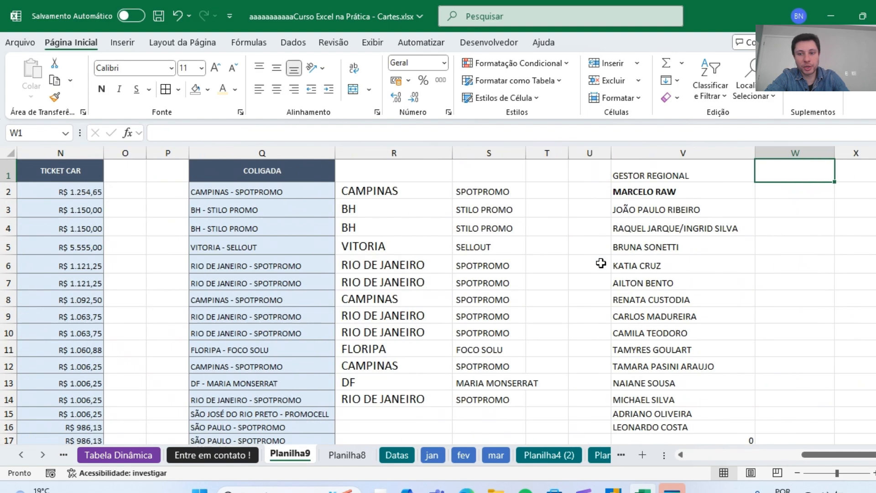
key(Left)
key(Left)
key(Left)
key(Left)
key(Left)
key(Left)
key(Left)
key(Left)
key(Left)
key(Left)
key(Left)
key(Left)
key(Left)
key(Left)
key(Left)
key(Left)
key(Left)
key(Left)
key(Left)
key(Left)
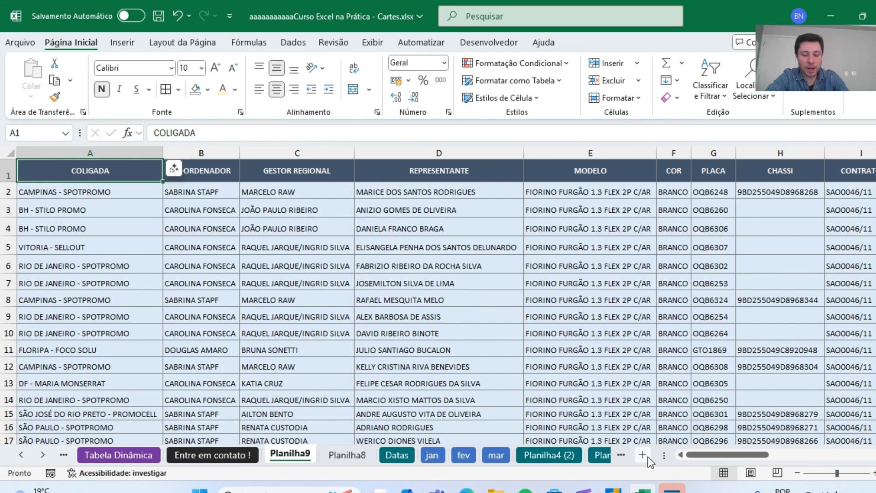
Add a new blank sheet after Planilha9 and narrow its column A.
click(647, 456)
click(293, 454)
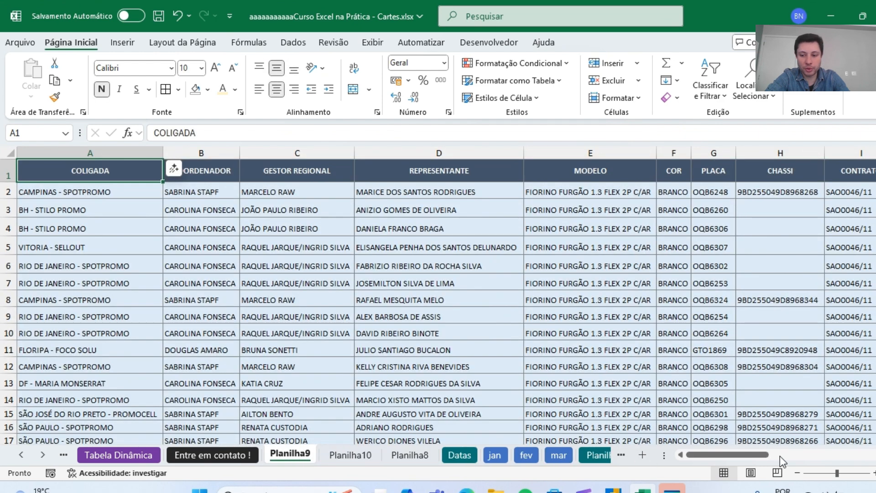
click(798, 473)
click(798, 473)
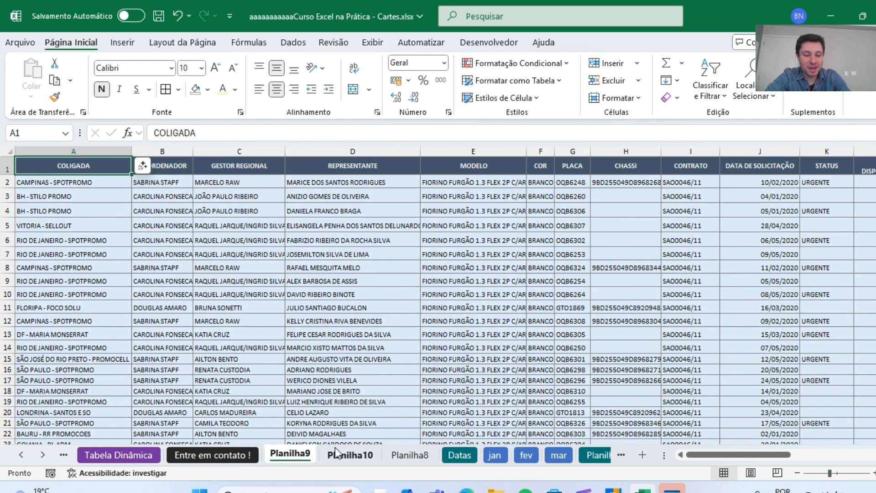
click(338, 460)
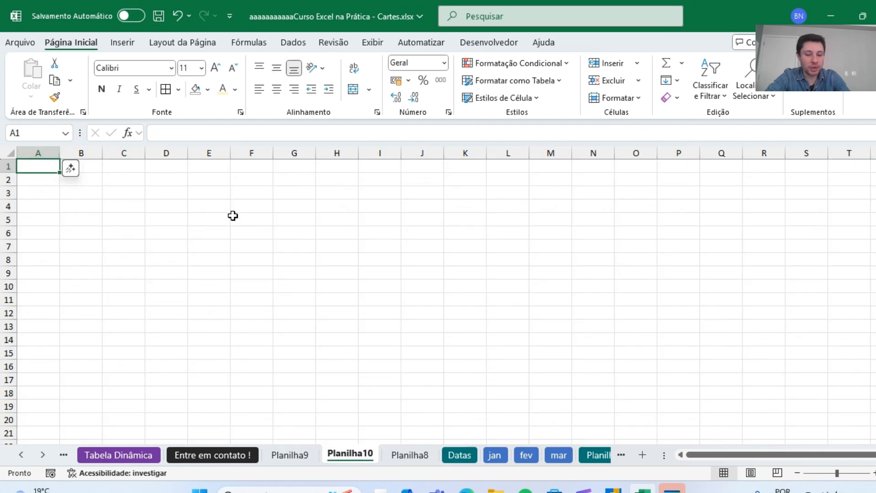
drag(60, 153, 39, 153)
Enter the bold title "Relatório com os valores dos tickets por Unidade apenas para solicitações urgentes" in cell B1.
click(73, 167)
text(Re)
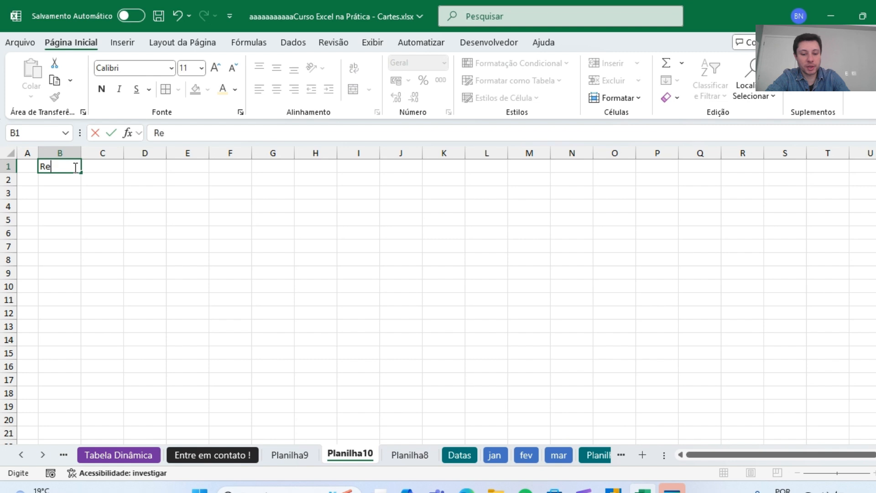
text(latório c)
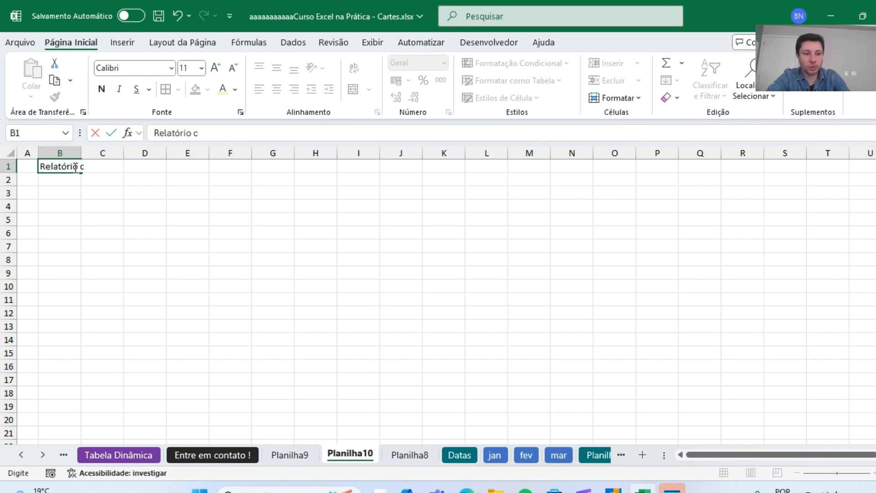
text(om os valore)
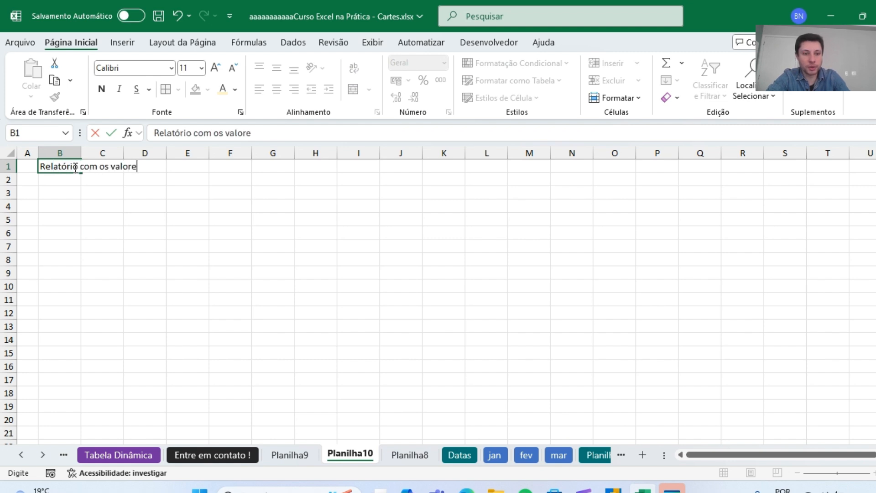
text(s dos ti)
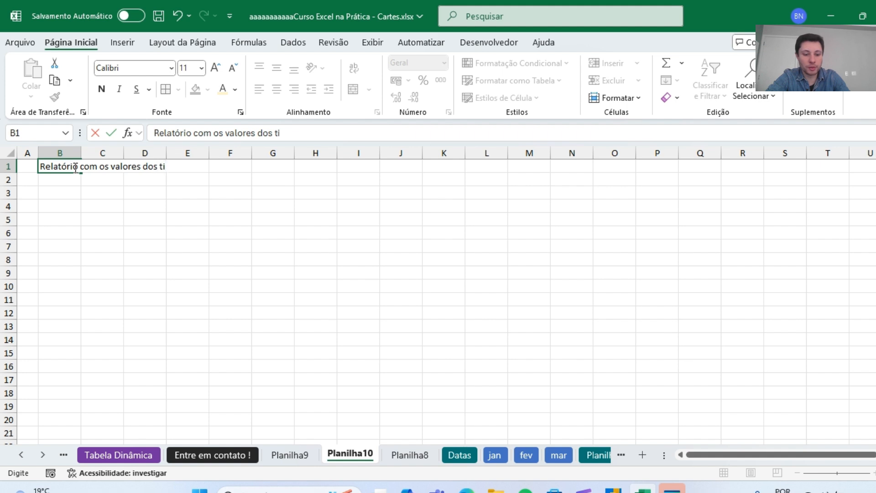
text(ckets por U)
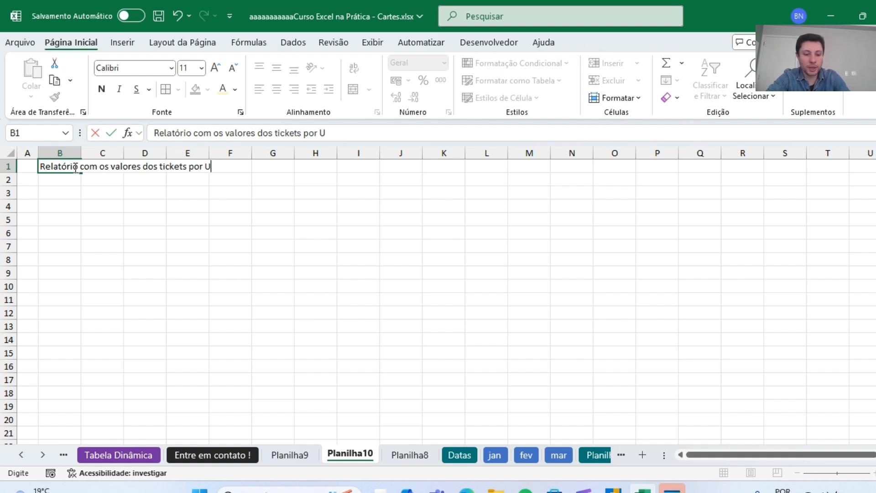
text(nidade apenas para s)
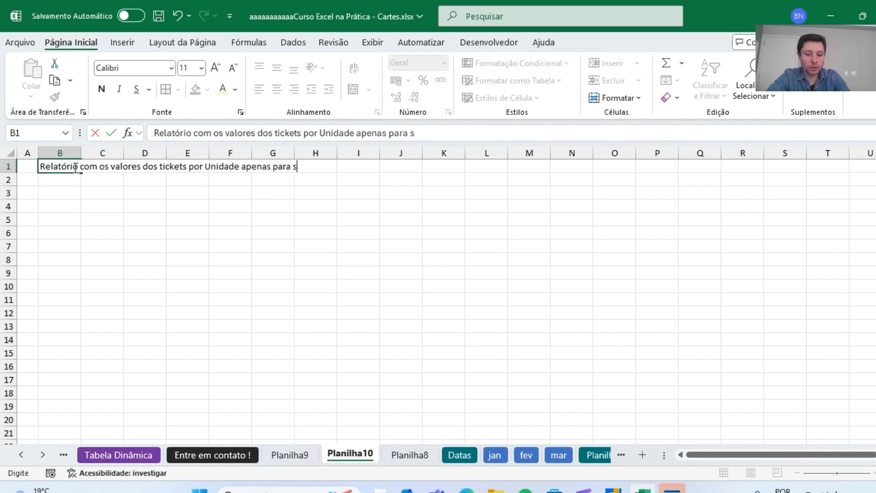
text(olicitações urg)
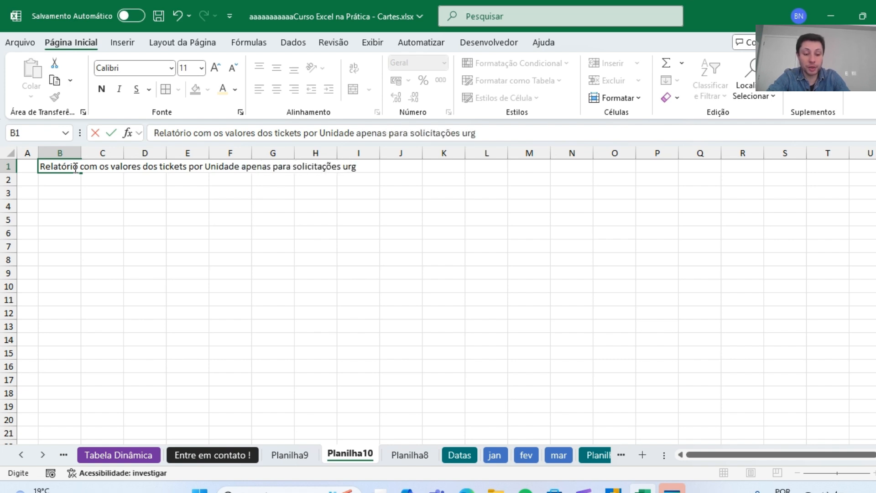
text(entes)
key(ctrl+Return)
key(ctrl+n)
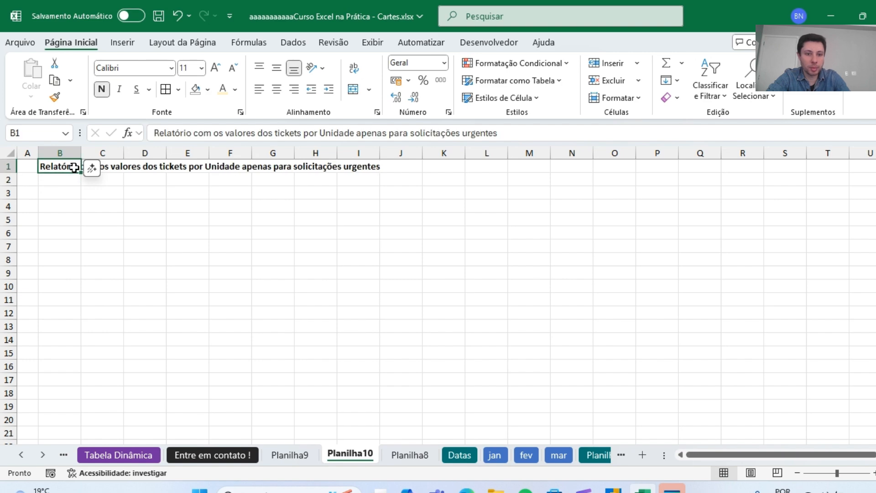
On the Planilha9 sheet, examine the COLIGADA, TICKET CAR and STATUS columns needed for the urgent tickets report.
click(291, 455)
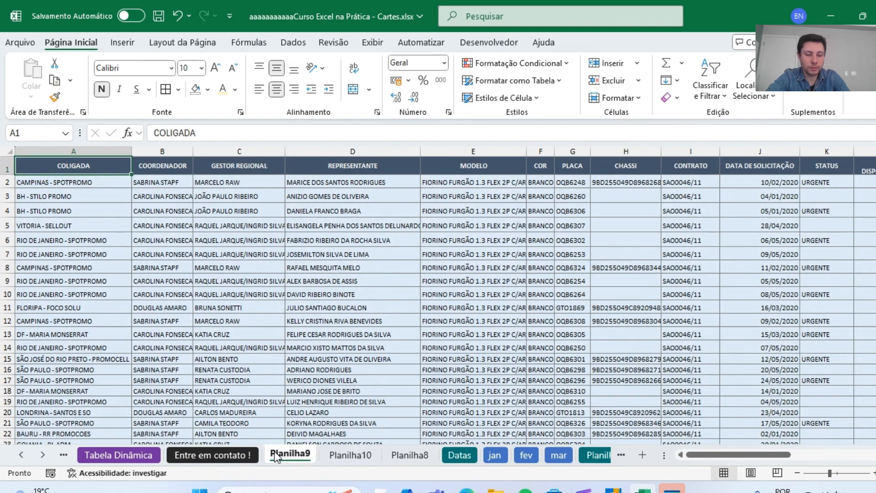
click(81, 150)
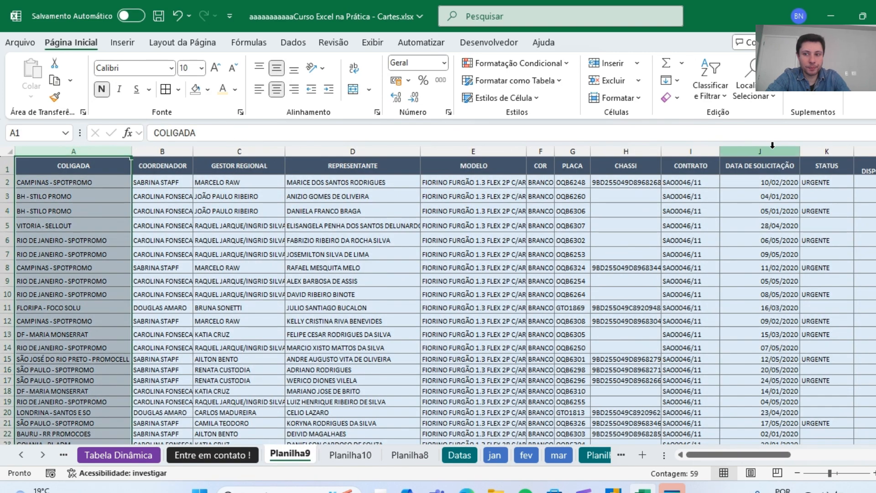
click(820, 148)
key(Right)
key(Right)
key(Right)
key(Right)
key(Left)
key(Left)
key(Left)
key(Left)
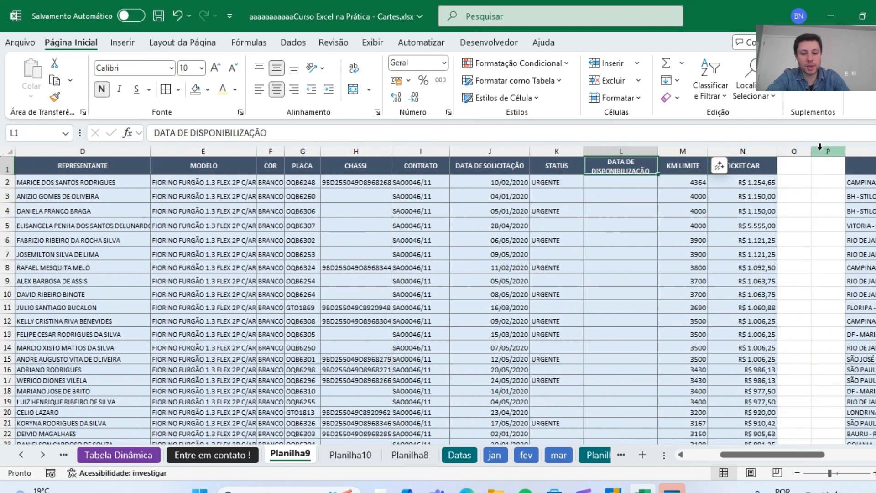
key(Down)
key(Down)
key(Down)
key(Down)
key(Down)
click(735, 148)
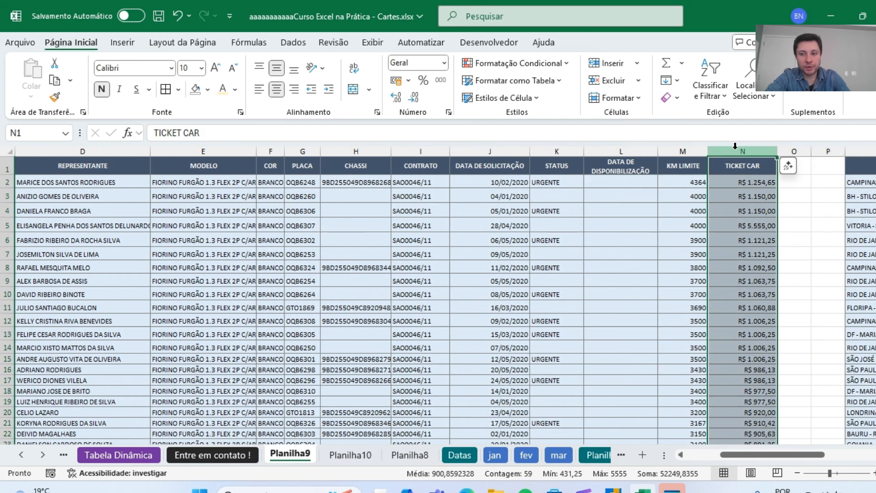
click(178, 228)
key(Left)
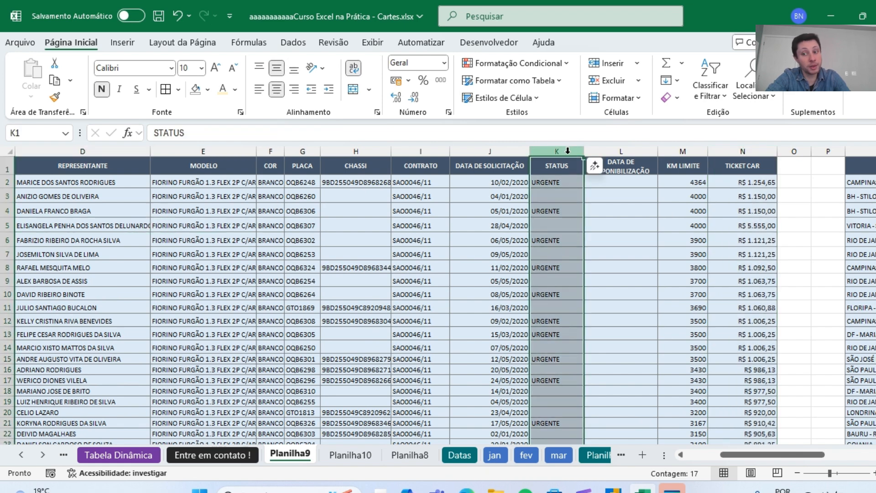
On the Planilha10 sheet, set the font size of cell B3 to 18.
click(337, 460)
click(65, 185)
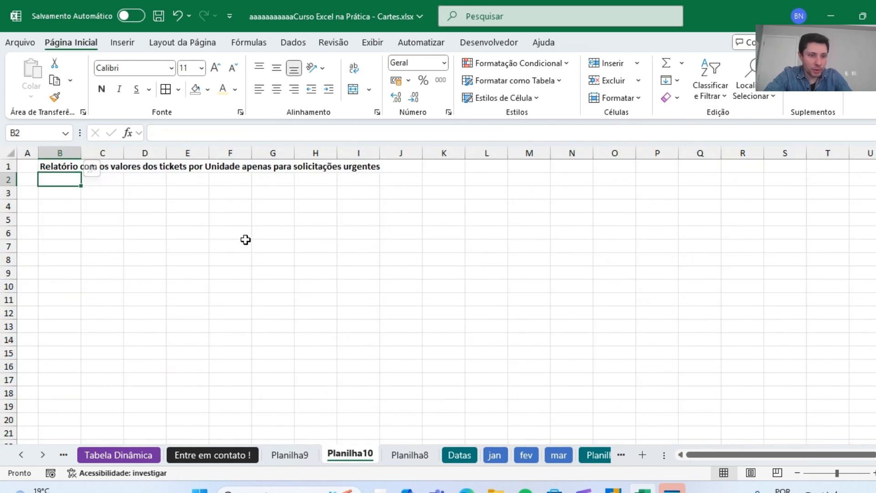
key(Down)
click(216, 68)
click(216, 68)
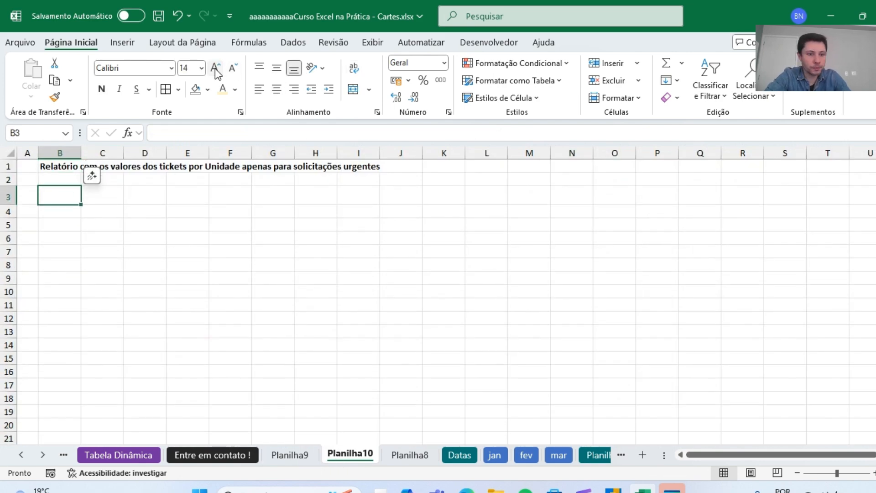
click(215, 69)
click(215, 68)
In B3 of Planilha10, enter =FILTRO(Planilha9!A:A;Planilha9!K:K="urgente") to list the COLIGADA entries with urgent status.
text(=filtr)
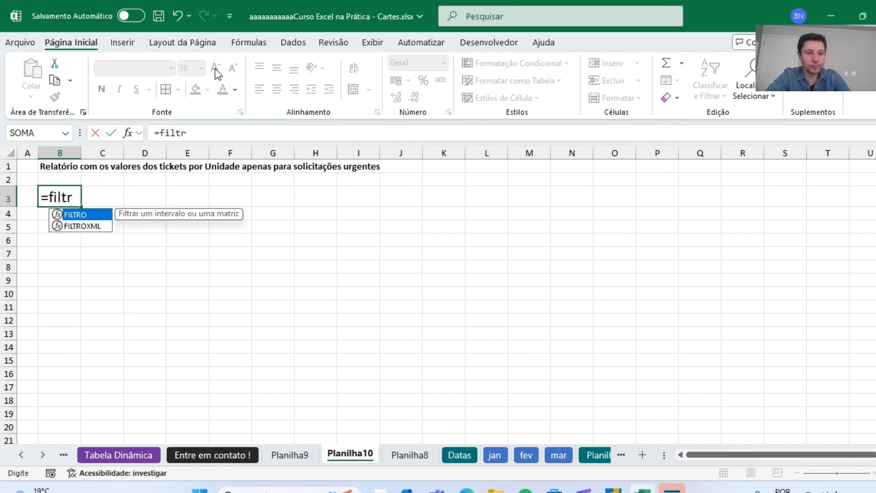
key(Tab)
click(306, 456)
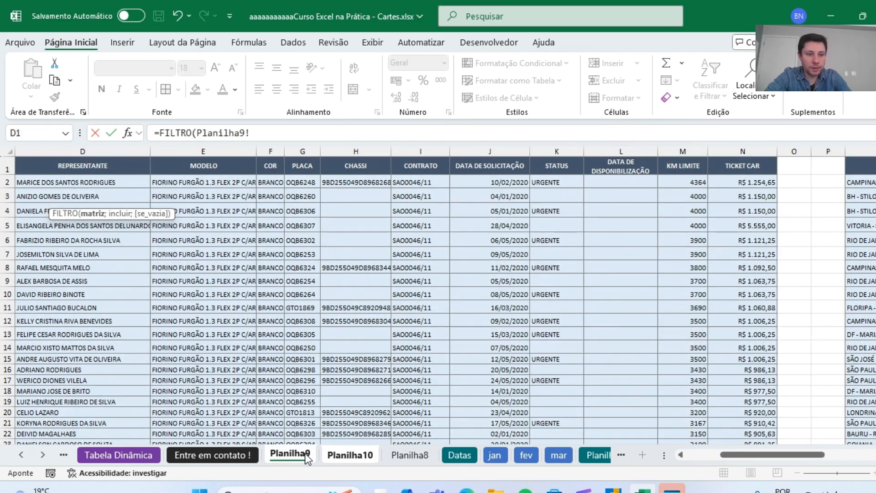
scroll(770, 453, left, 3)
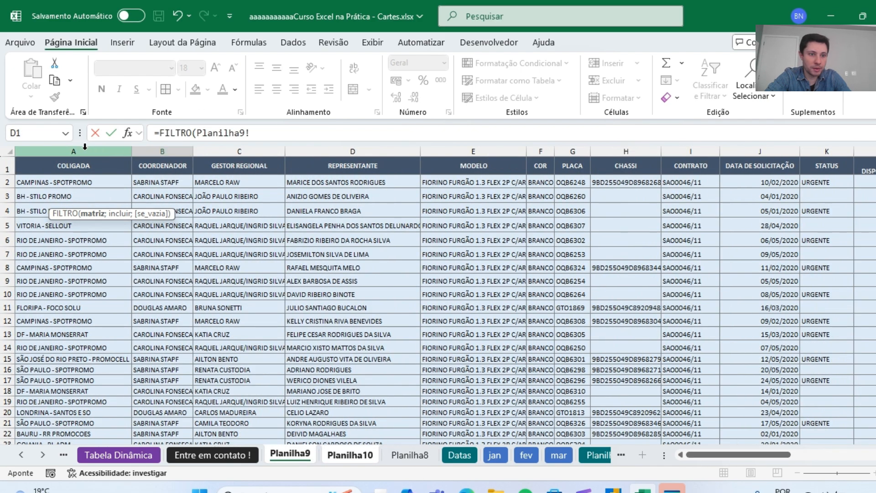
click(85, 147)
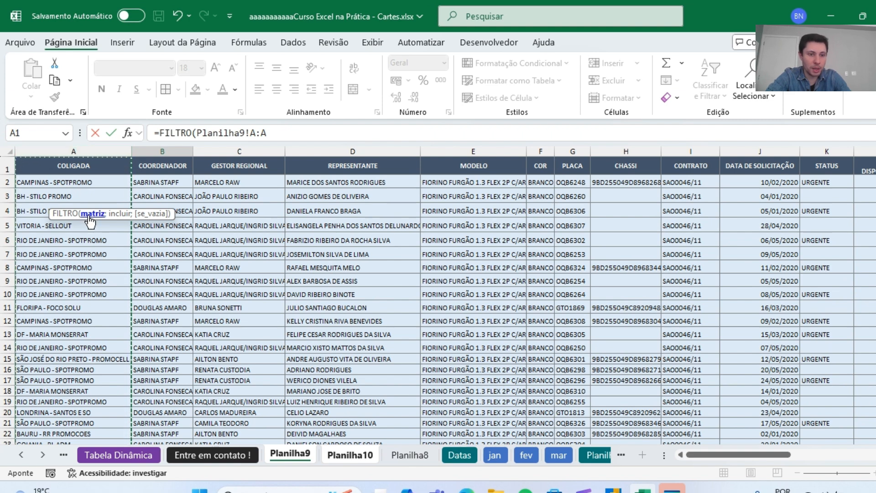
text(;)
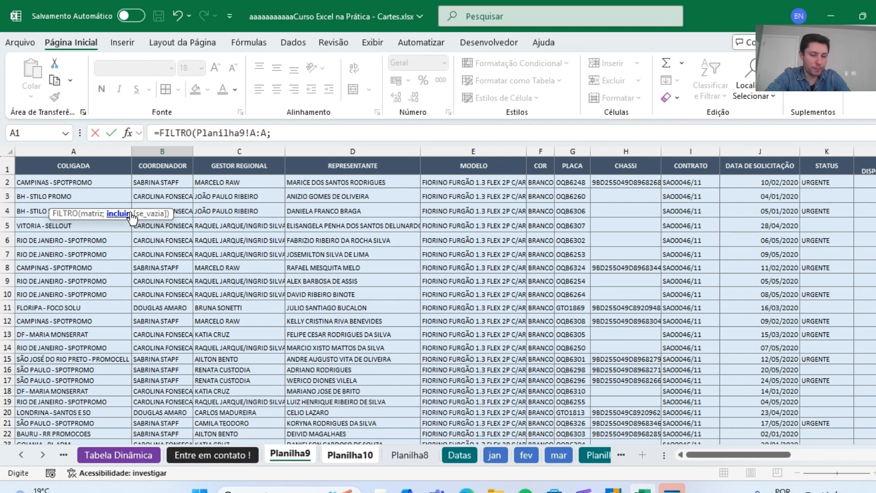
click(820, 150)
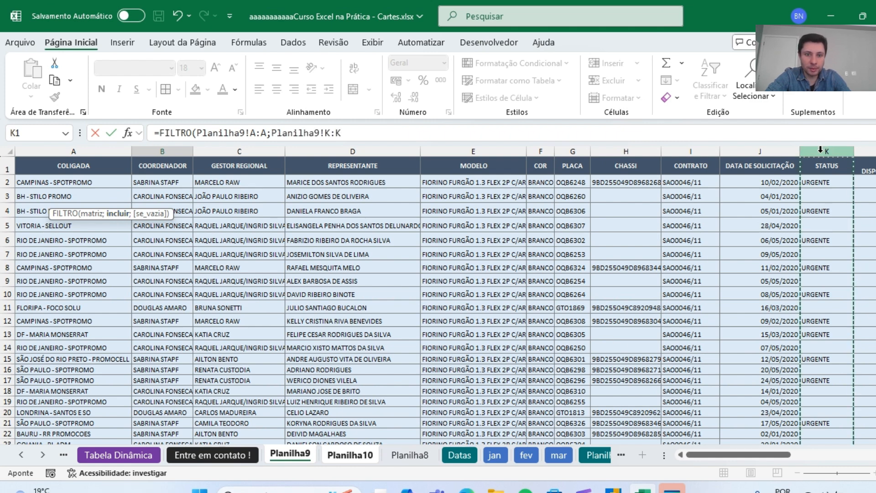
click(368, 134)
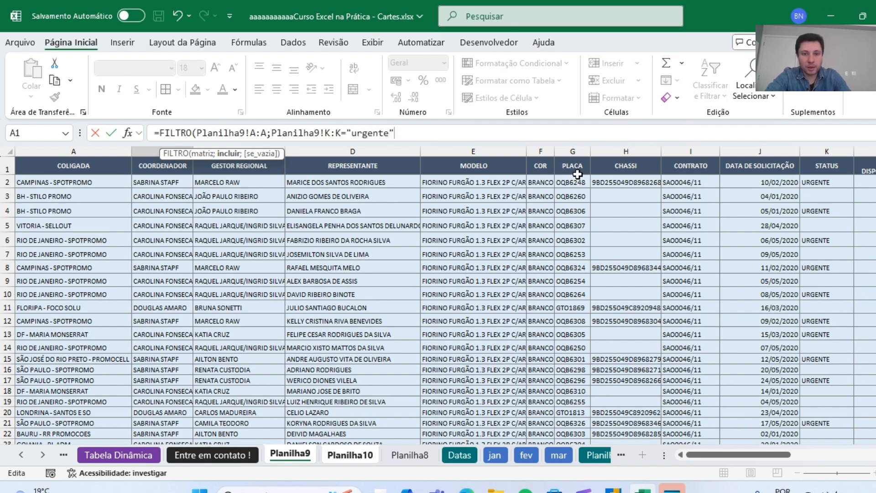
text())
key(Return)
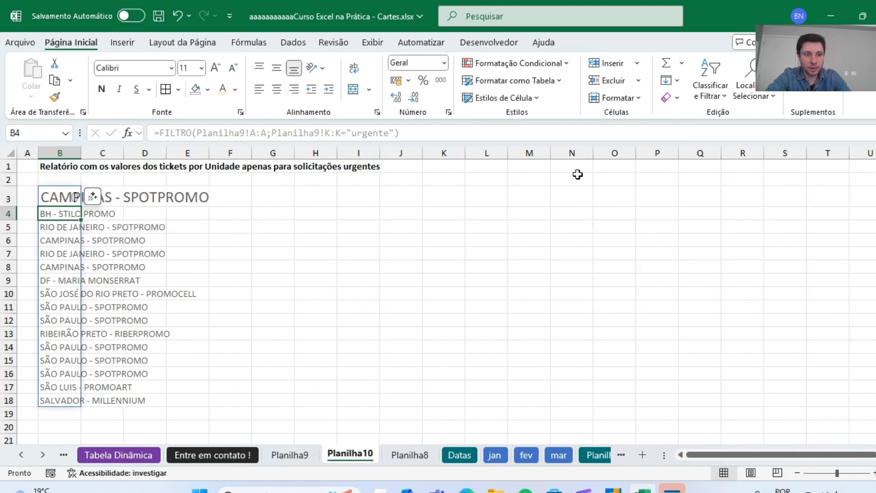
key(Up)
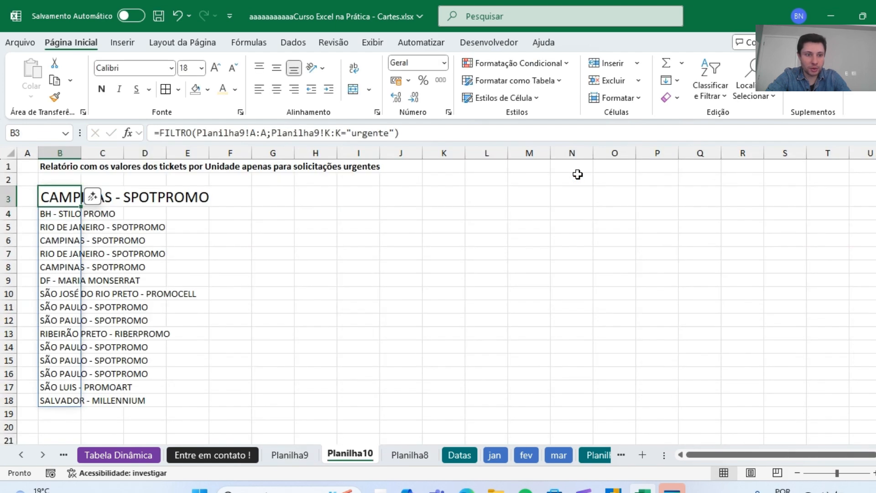
Enter the header "Unidades" in cell B2 above the filtered list.
click(63, 180)
text(Unida)
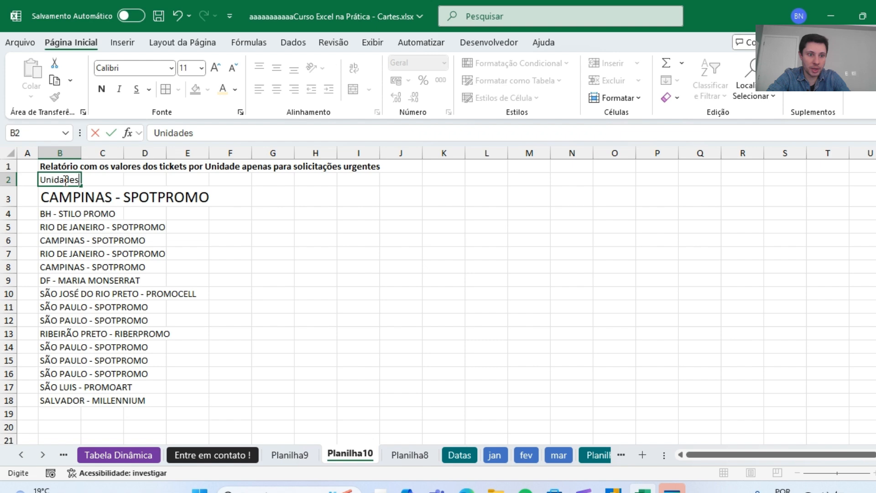
text(des)
key(Return)
key(Up)
key(Down)
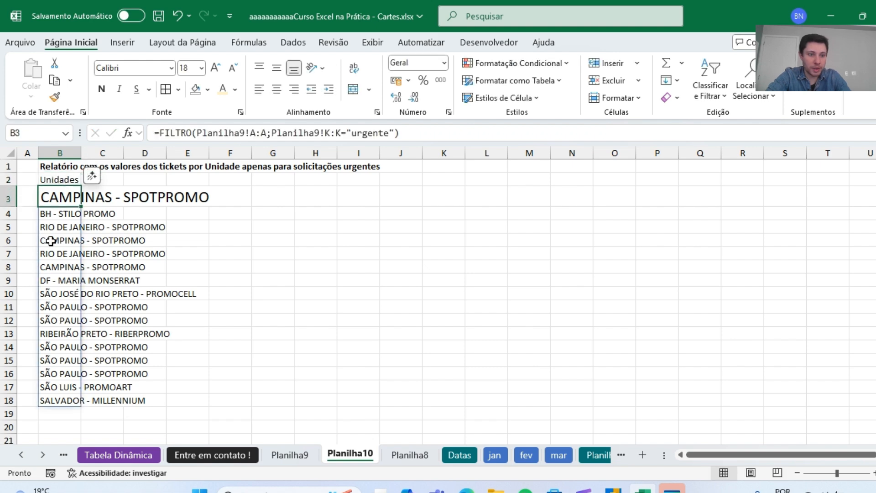
Copy the formatting of cell B4 onto B3 and widen column B to fit the longest unit name.
click(60, 219)
click(55, 96)
click(60, 196)
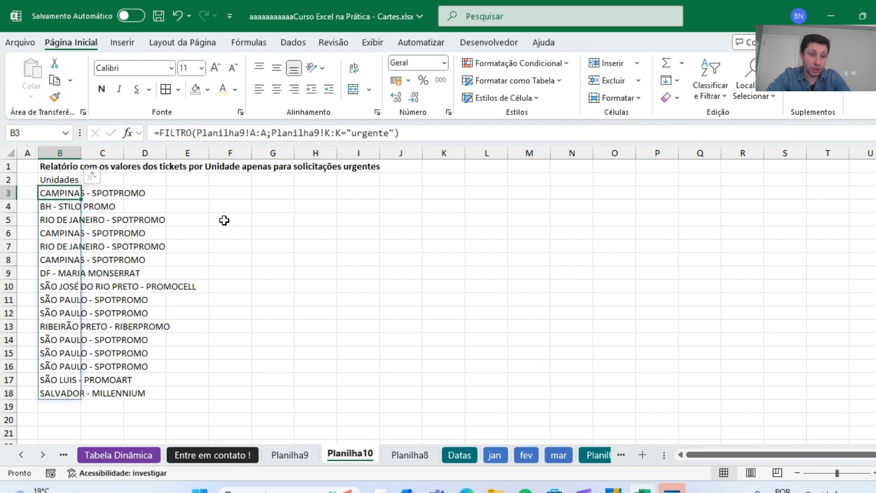
drag(81, 153, 205, 153)
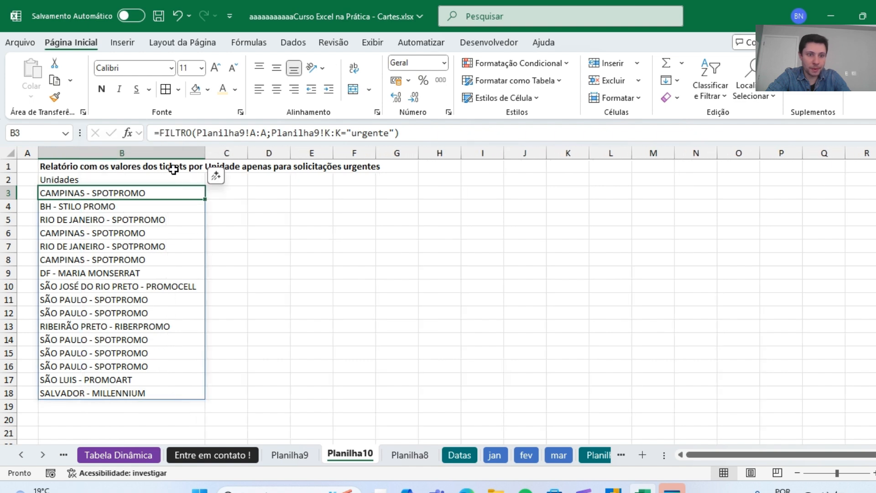
Enter the header "Valor" in cell C2.
click(236, 182)
text(Valor)
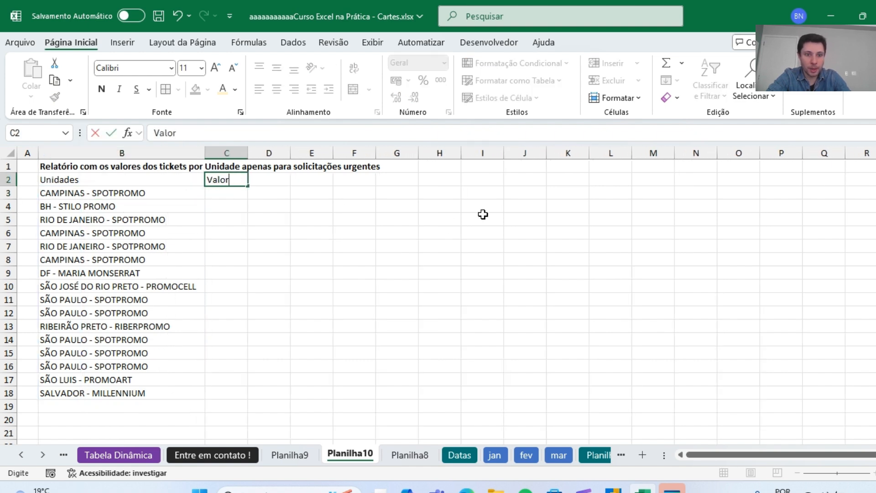
key(Return)
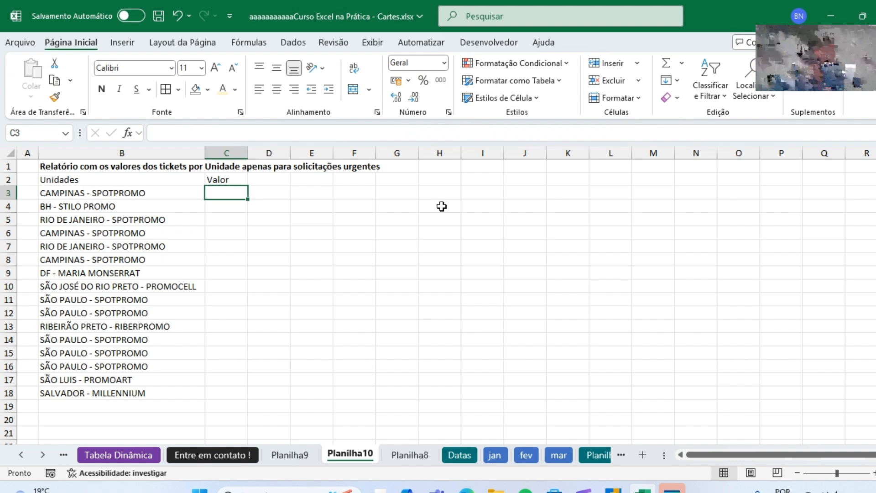
Copy the text of the FILTRO formula in B3 and enter it unchanged in C3.
text(=)
key(Escape)
key(Left)
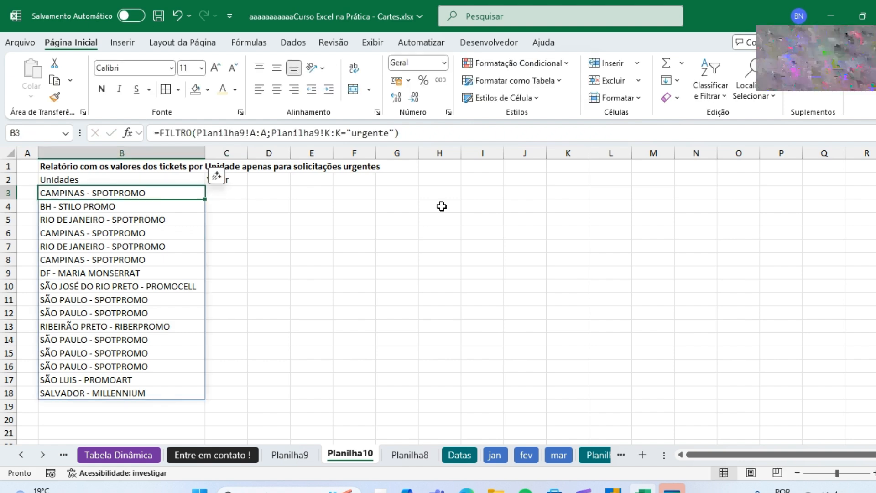
drag(412, 133, 85, 128)
key(ctrl+c)
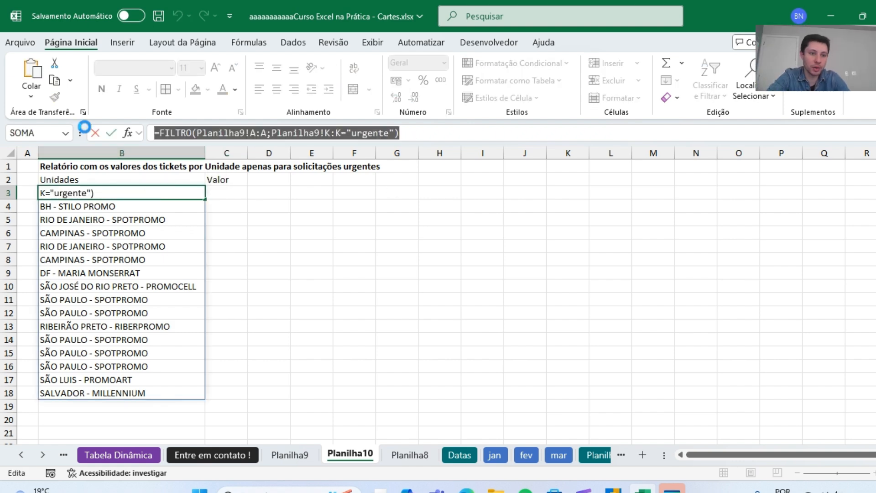
key(Escape)
click(226, 192)
key(F2)
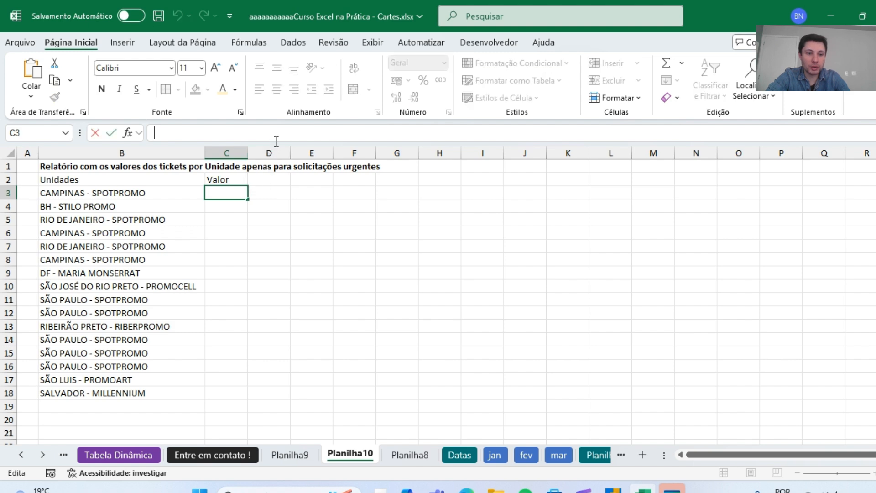
key(ctrl+v)
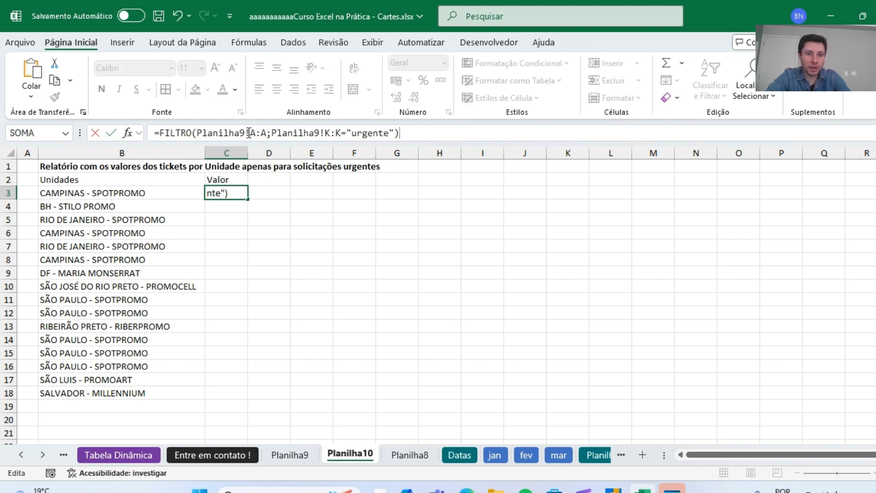
key(Return)
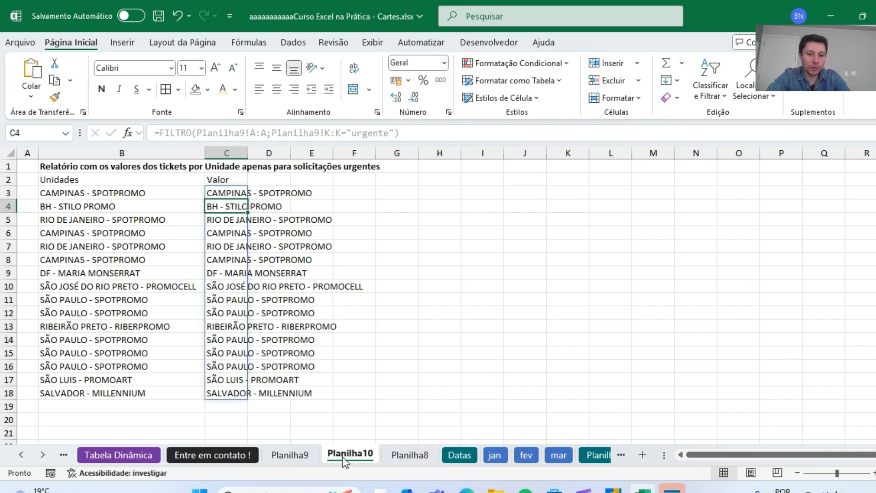
Check the TICKET CAR column's letter on Planilha9 and change C3's formula to =FILTRO(Planilha9!N:N;Planilha9!K:K="urgente").
click(288, 455)
drag(752, 454, 797, 455)
click(662, 151)
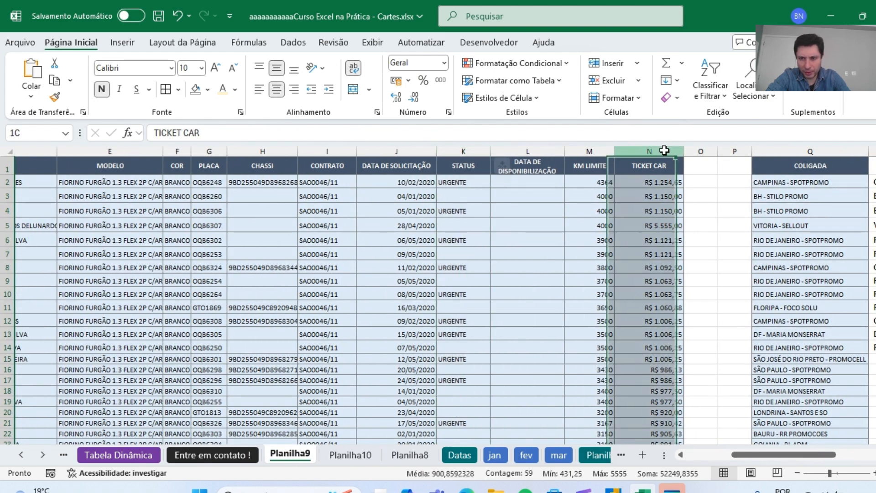
click(244, 464)
click(300, 459)
click(351, 455)
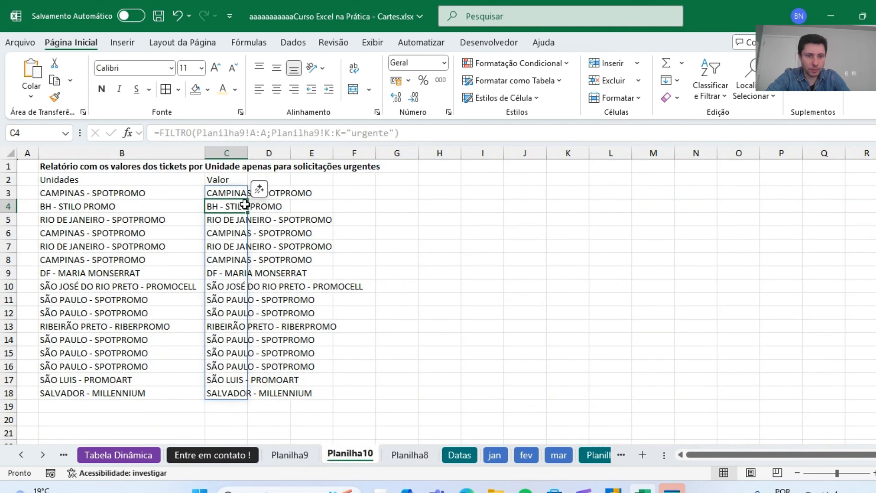
click(217, 189)
double_click(252, 132)
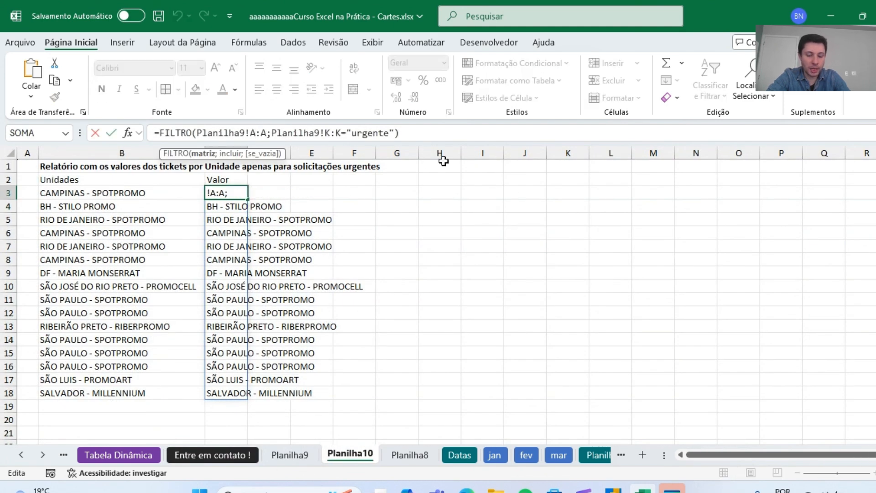
text(N)
key(Right)
key(Right)
key(BackSpace)
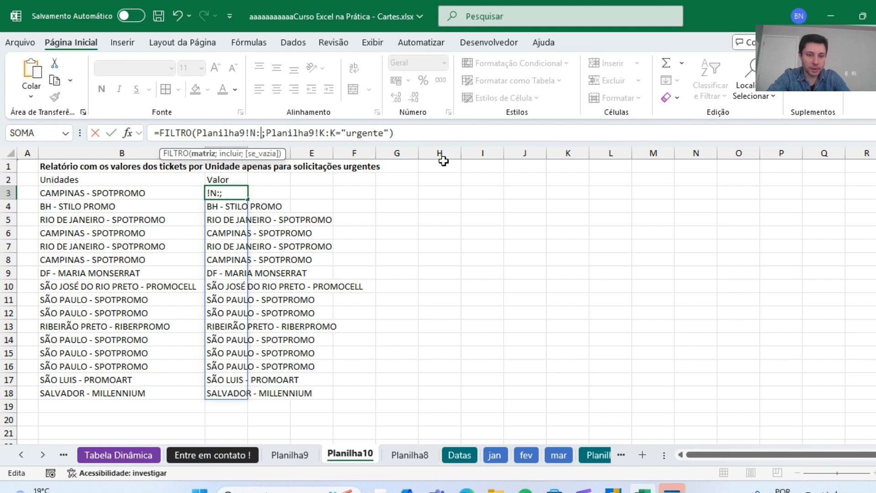
text(N)
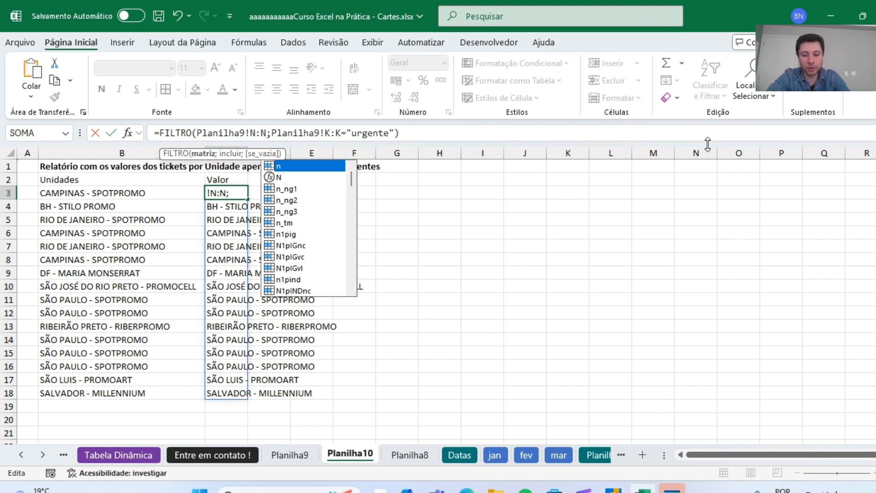
key(Return)
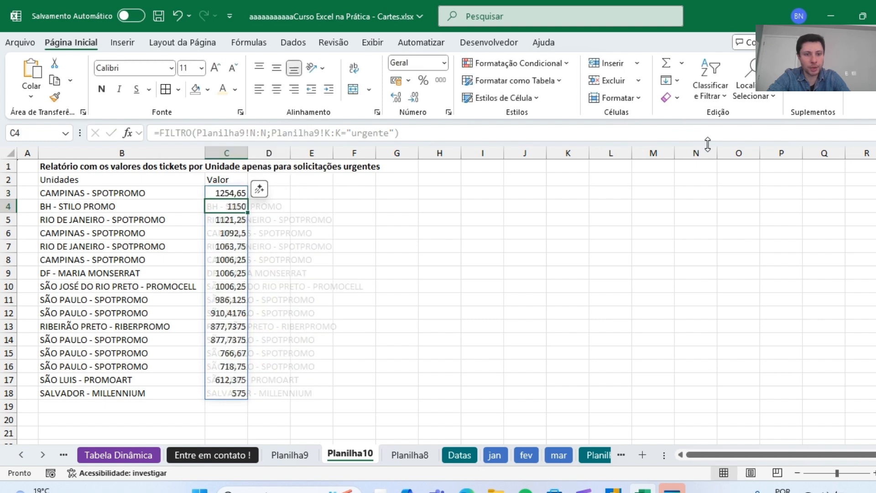
Apply the R$ accounting format to the filtered values in C3:C18 and widen column C.
key(Up)
key(ctrl+shift+Down)
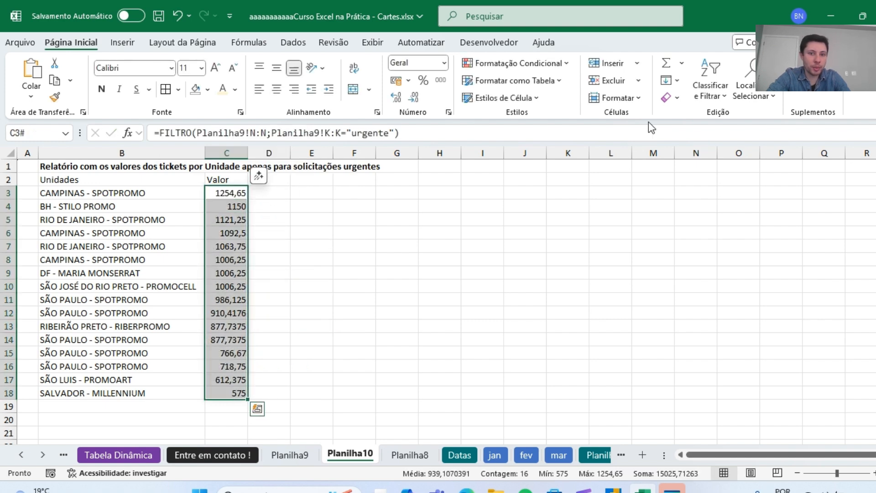
click(391, 81)
click(408, 295)
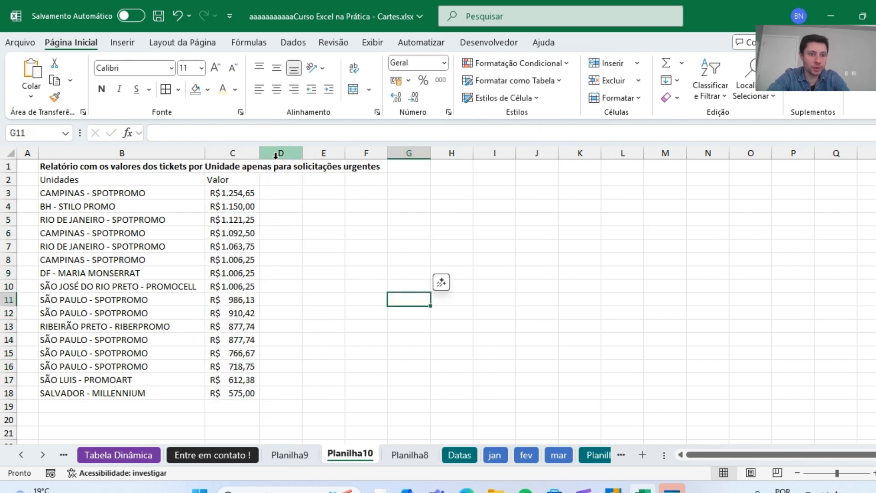
drag(260, 152, 285, 153)
Make the headers in B2:C2 bold and set their font color to the standard purple.
drag(174, 182, 246, 181)
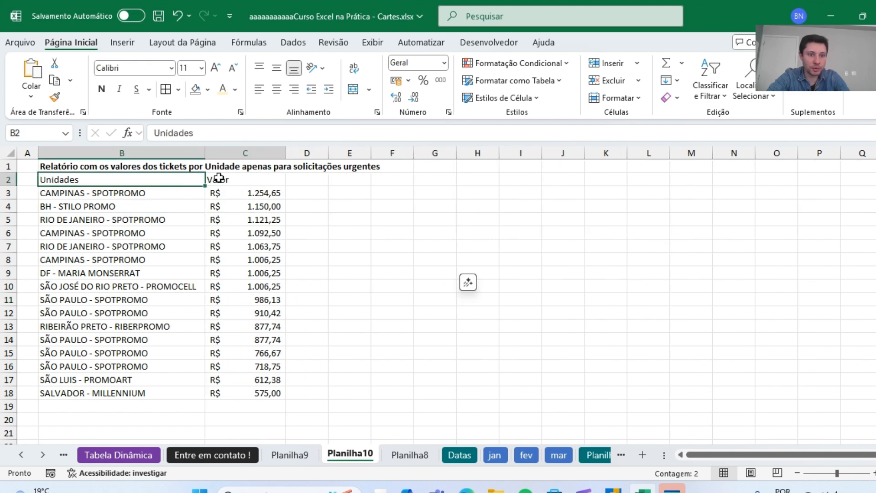
key(ctrl+n)
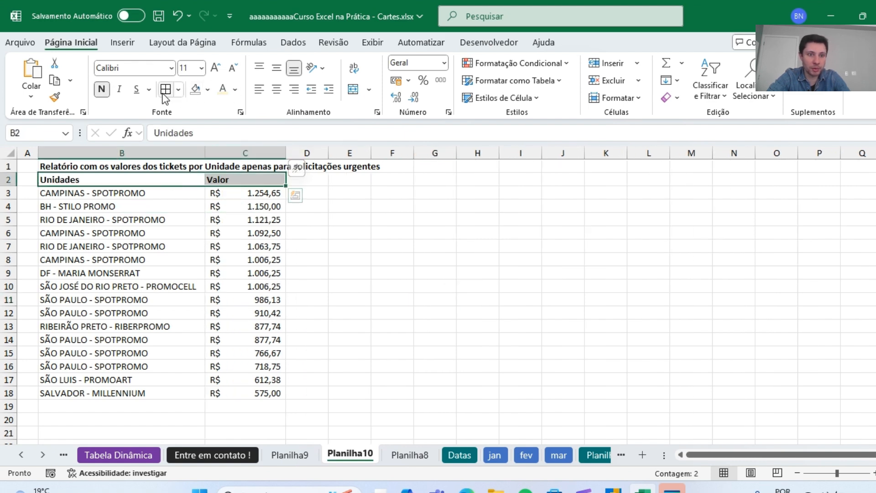
click(236, 89)
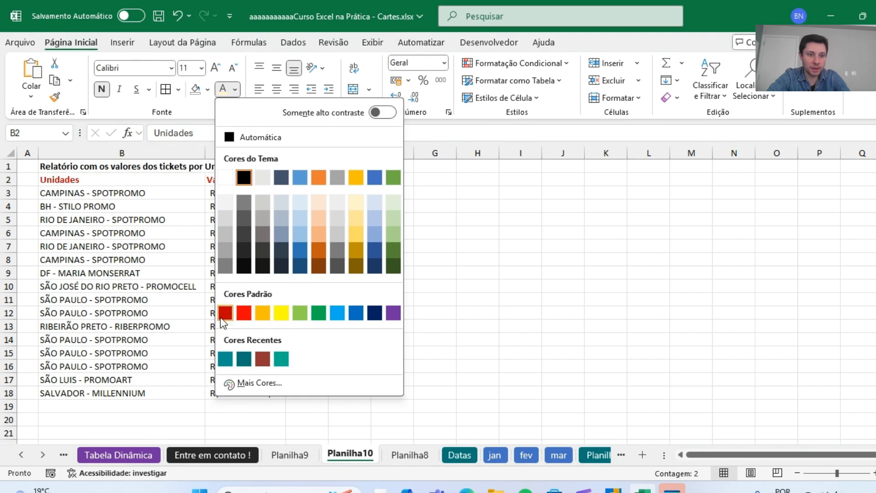
click(392, 315)
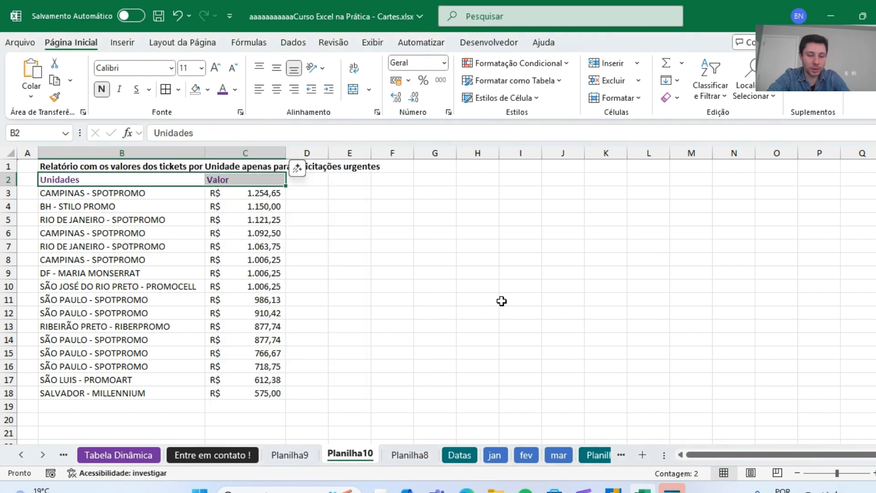
click(507, 300)
click(312, 273)
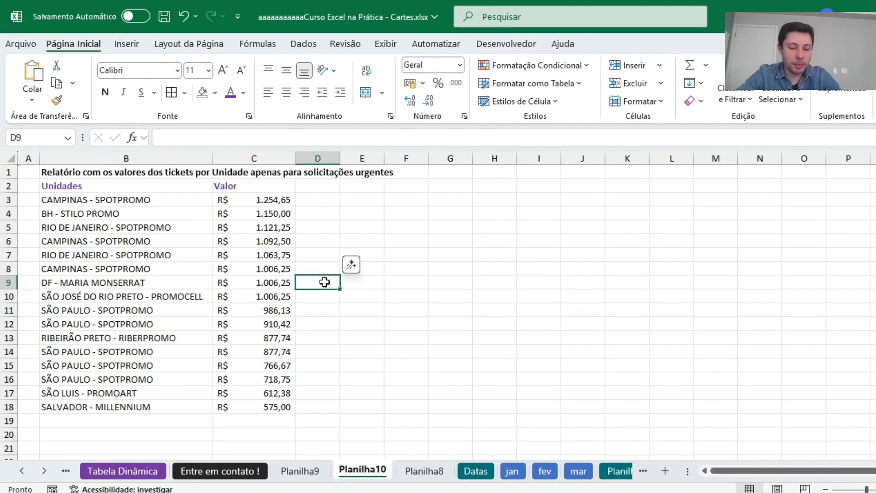
Go back to the function list on the Planilha8 sheet and select the DividirTexto entry in B2.
click(290, 455)
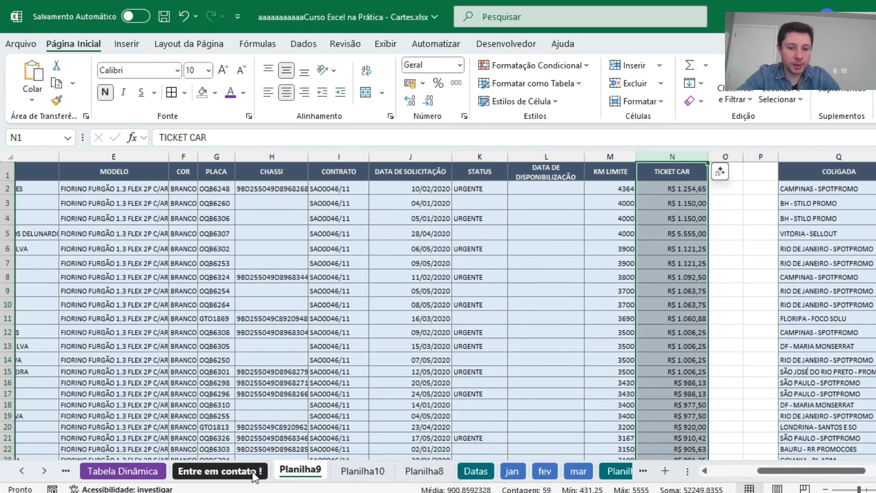
click(424, 470)
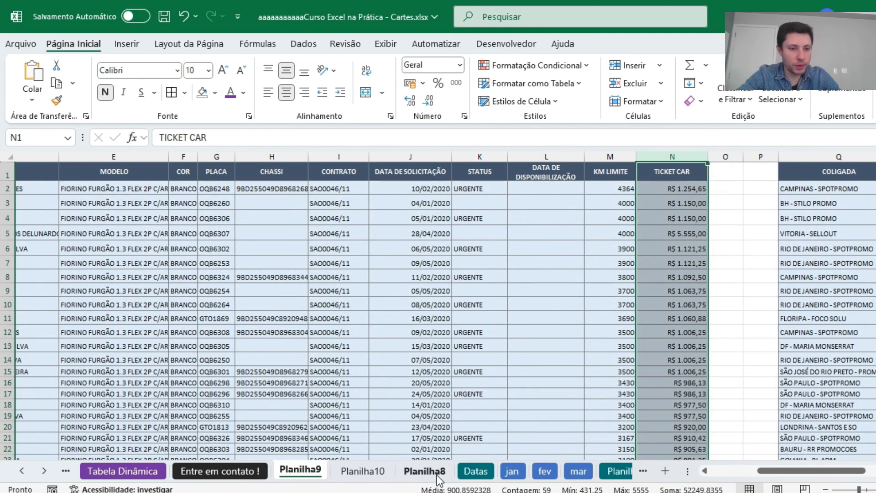
click(146, 201)
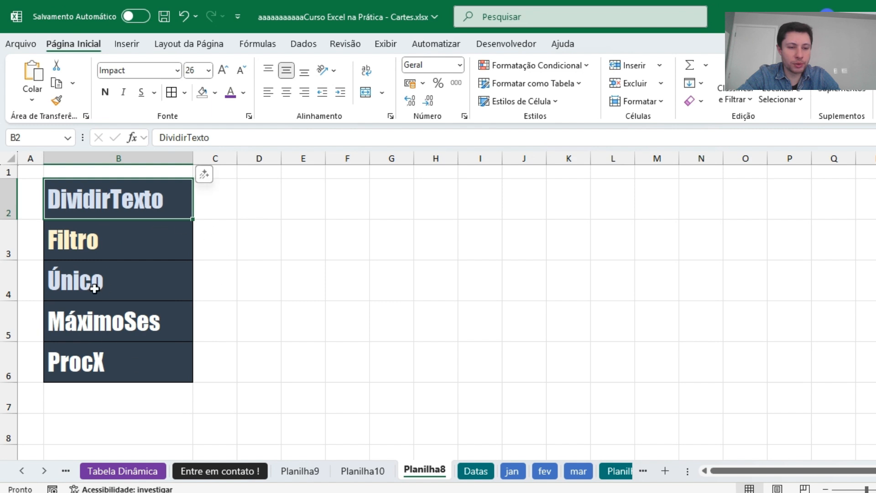
Enter the English function names Unique in C4 and Filter in C3 beside their Portuguese entries on Planilha8.
click(225, 282)
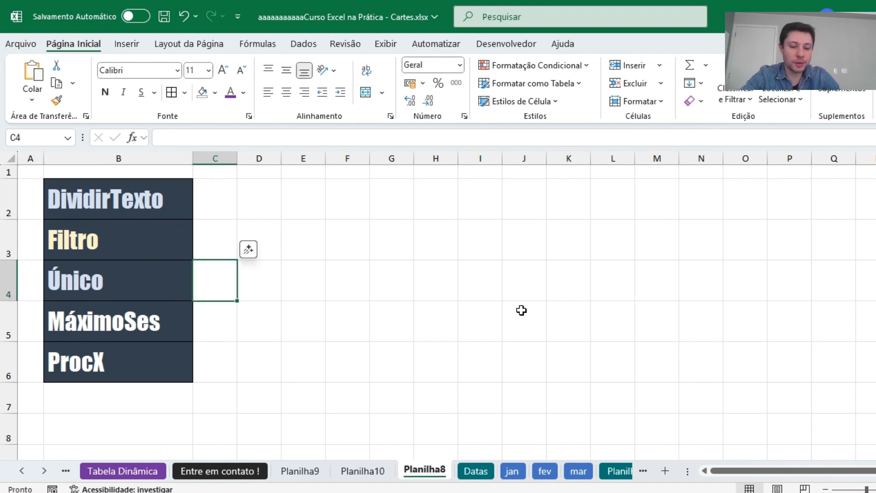
text(Un)
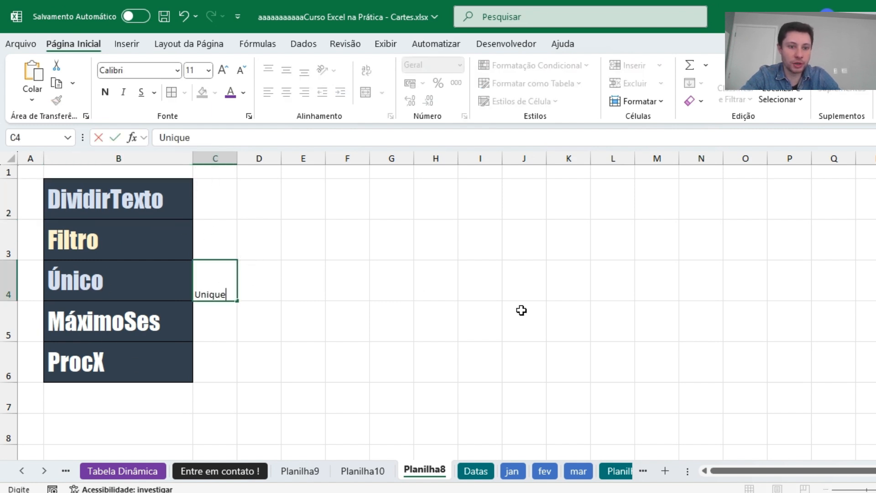
text(ique)
key(Return)
key(Up)
key(Up)
key(Up)
key(Down)
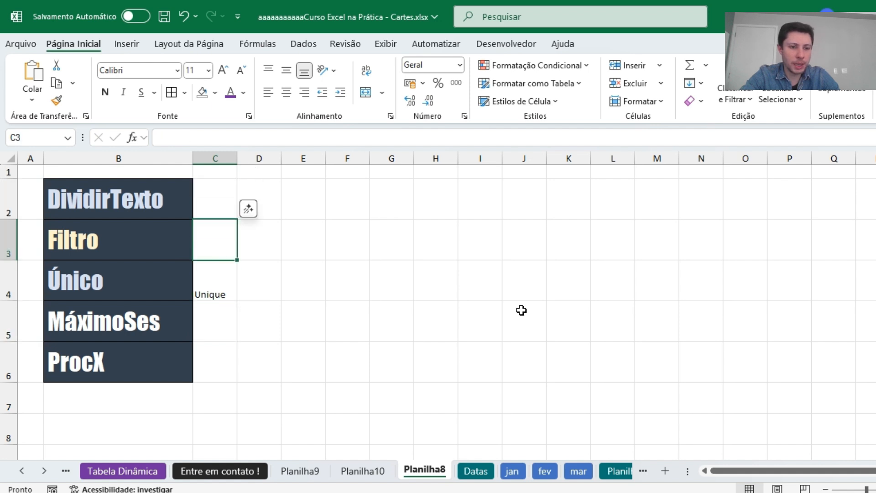
text(Filter)
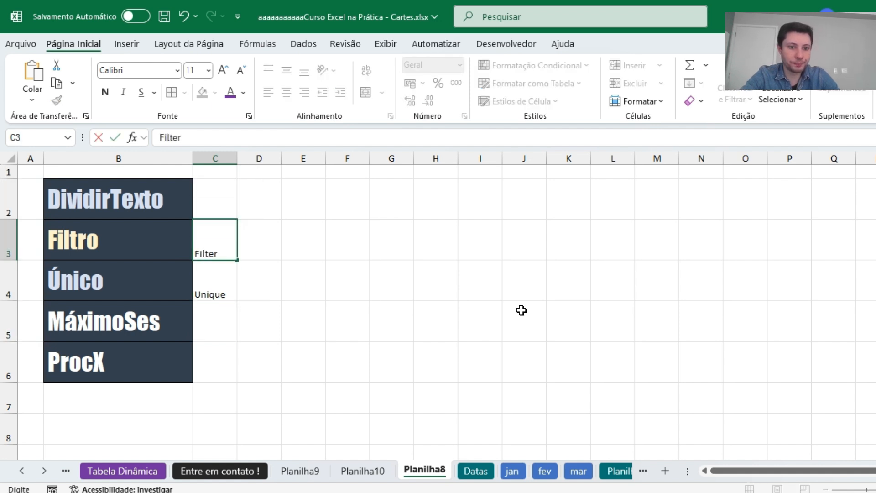
key(Return)
Enter the English name Maxifs in C5 beside MáximoSes.
key(Down)
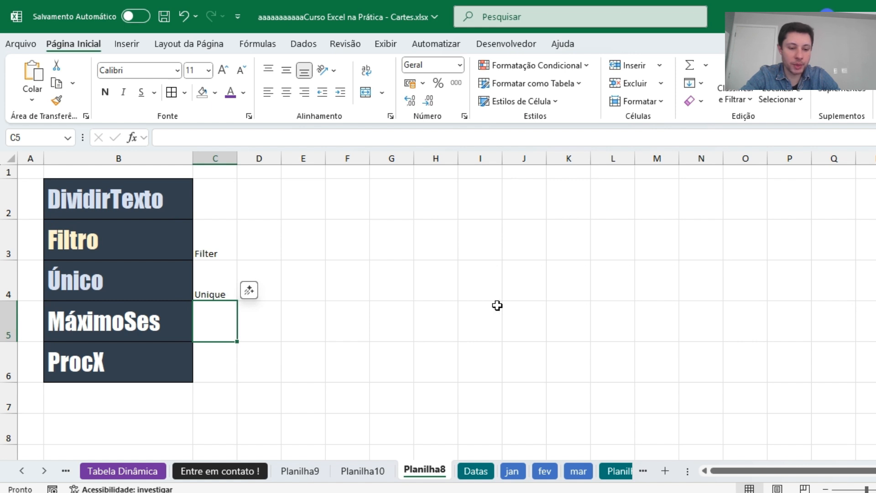
text(Maxifs)
key(Return)
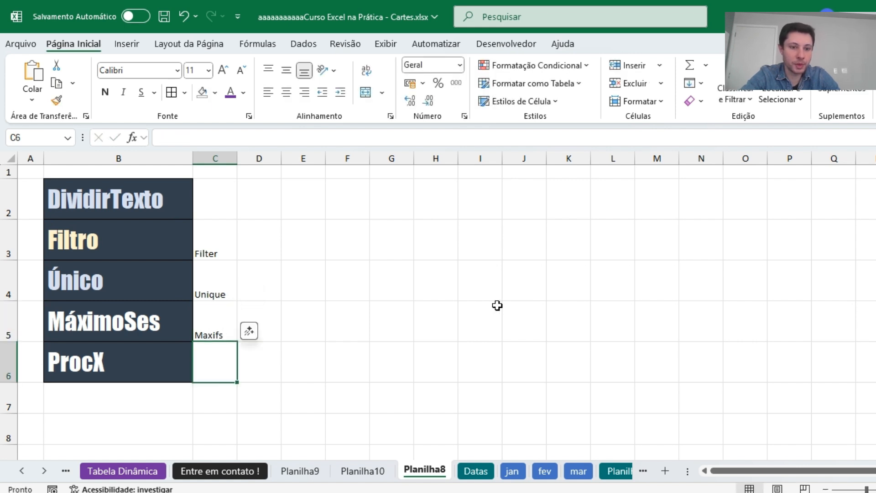
Look over the Planilha10 report, return to the Planilha8 function list and select the MáximoSes entry in B5.
click(376, 473)
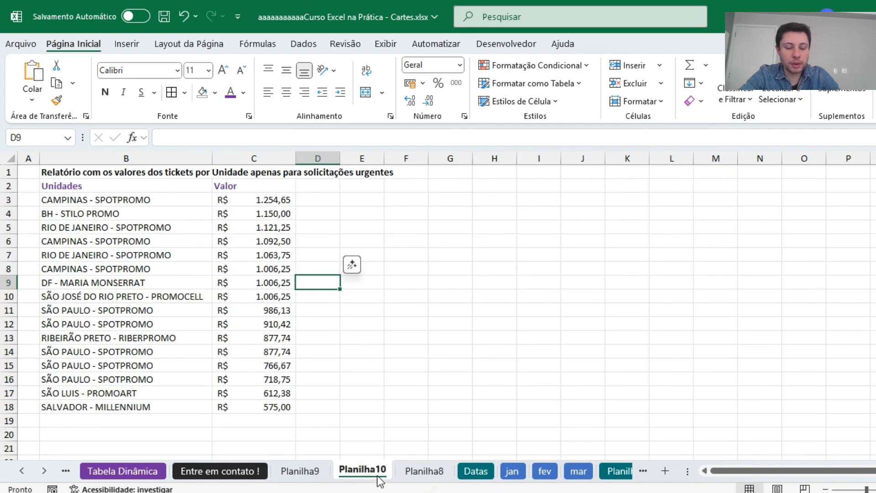
click(315, 474)
click(345, 474)
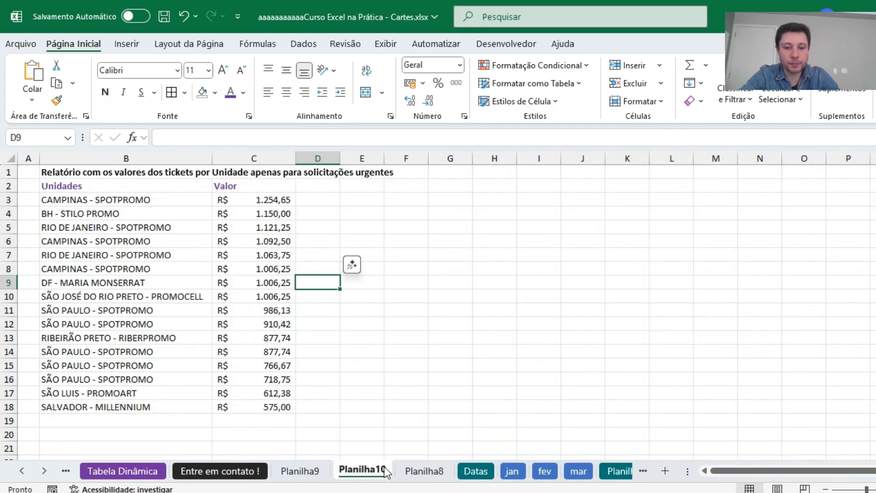
click(434, 472)
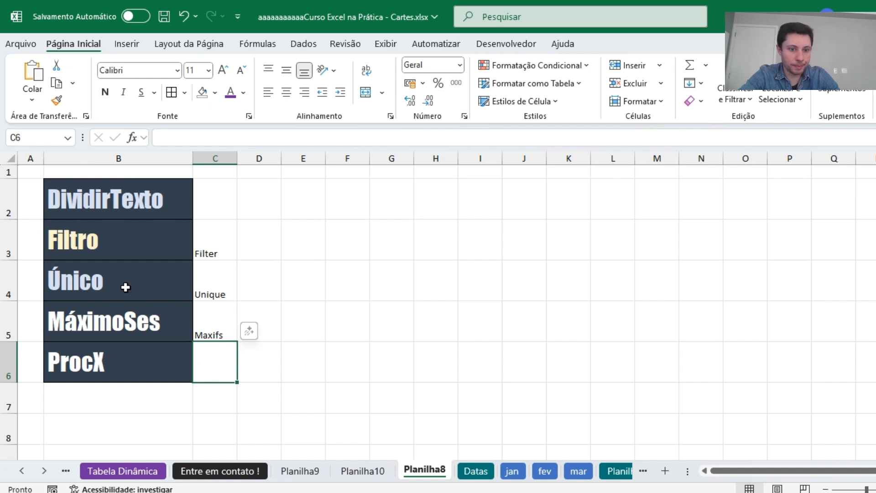
click(129, 331)
click(145, 362)
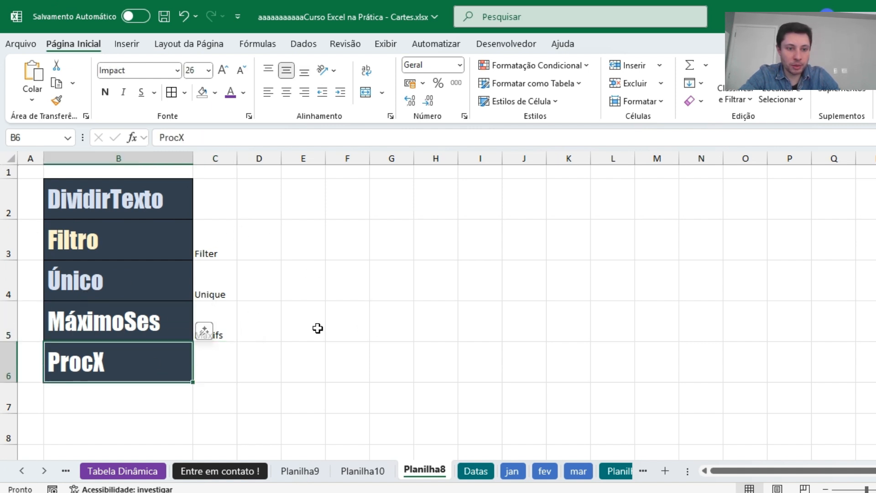
click(317, 328)
click(130, 324)
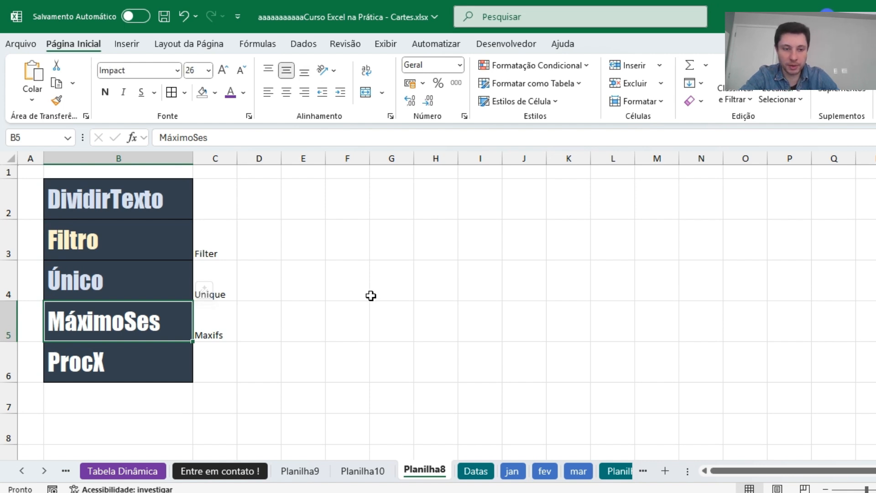
Go to Planilha9 and examine the unique regional manager list in column V and its ÚNICO formula in V1.
click(362, 471)
click(300, 471)
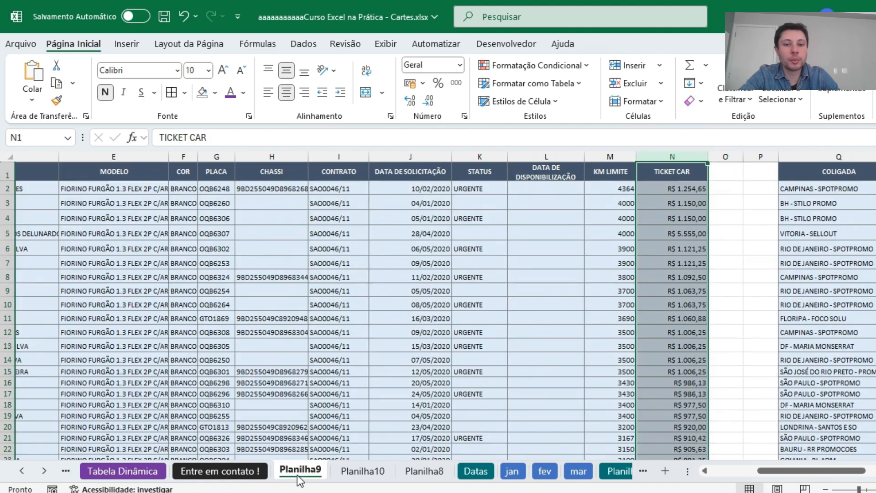
click(564, 255)
key(Right)
key(Right)
key(Right)
key(Right)
key(Right)
key(Right)
key(Right)
key(Right)
key(Right)
key(Right)
key(Right)
key(Right)
key(Right)
key(Right)
key(Right)
key(Right)
key(Right)
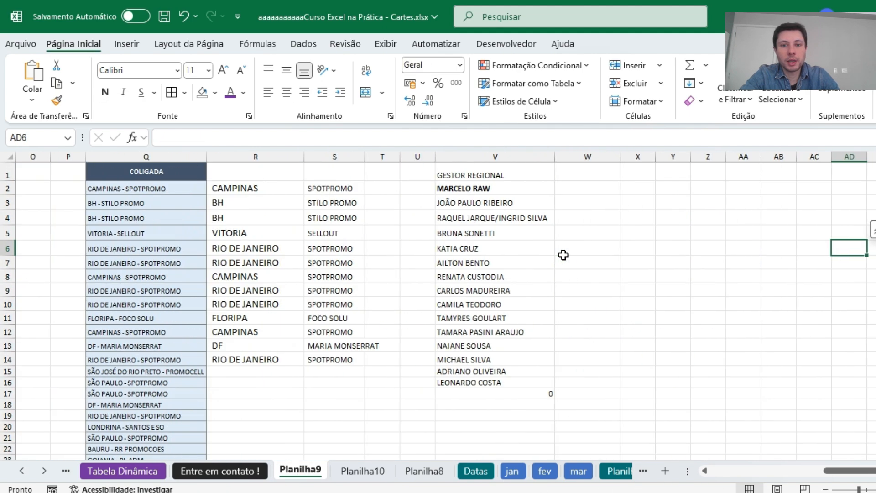
key(Left)
key(Left)
key(Left)
key(Left)
key(Left)
key(Left)
key(Left)
key(Up)
key(Up)
key(Up)
key(Up)
key(Up)
key(Down)
key(Down)
key(Down)
key(Down)
key(Down)
key(Down)
key(Down)
key(Down)
key(Down)
key(Down)
key(Down)
key(Down)
key(Down)
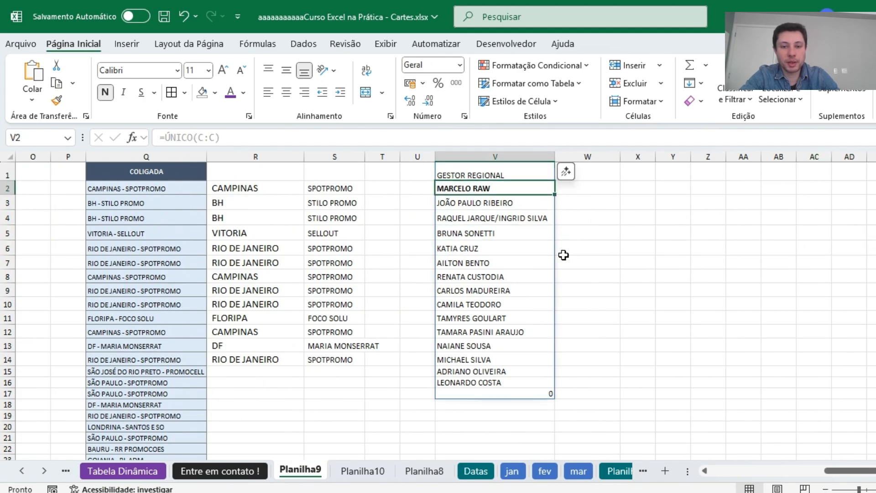
key(Up)
key(Up)
key(Up)
key(Up)
key(Up)
key(Up)
key(Up)
key(Up)
key(Up)
key(Up)
key(Up)
key(Up)
key(Up)
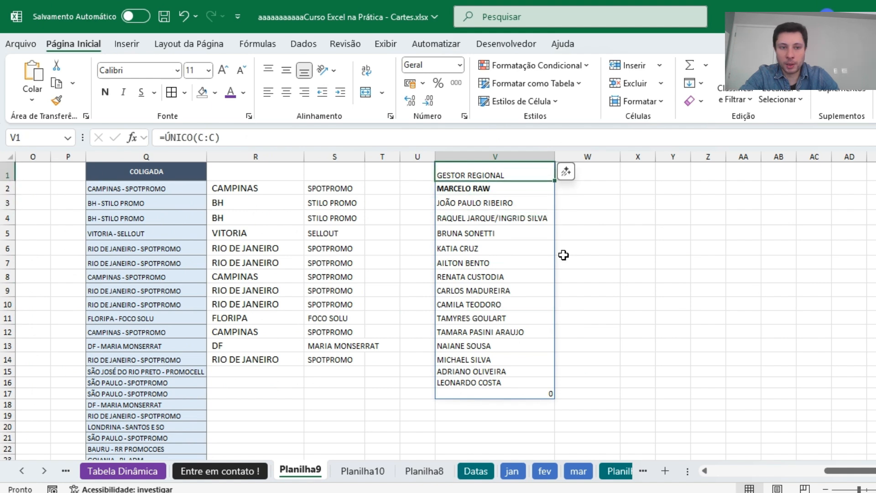
Enter the header Maior Valor in W1, next to the GESTOR REGIONAL list.
key(Down)
key(Down)
key(Right)
key(Up)
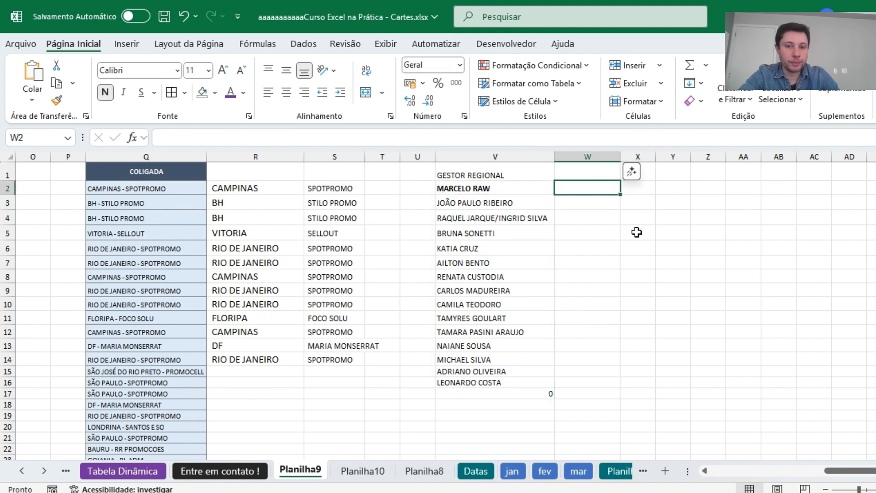
key(Up)
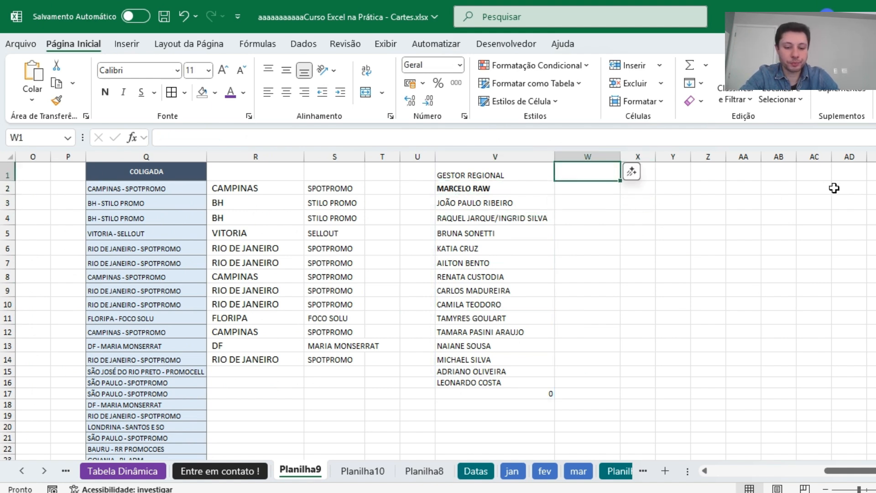
text(Maior VAlor)
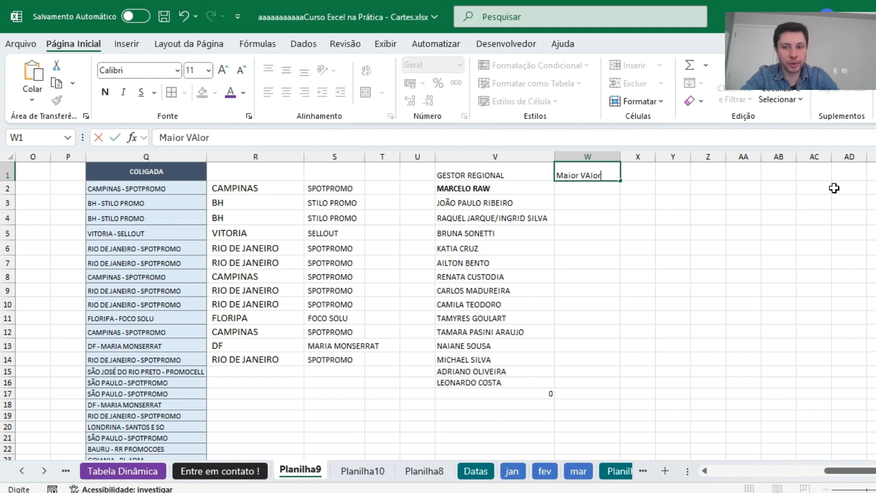
key(Return)
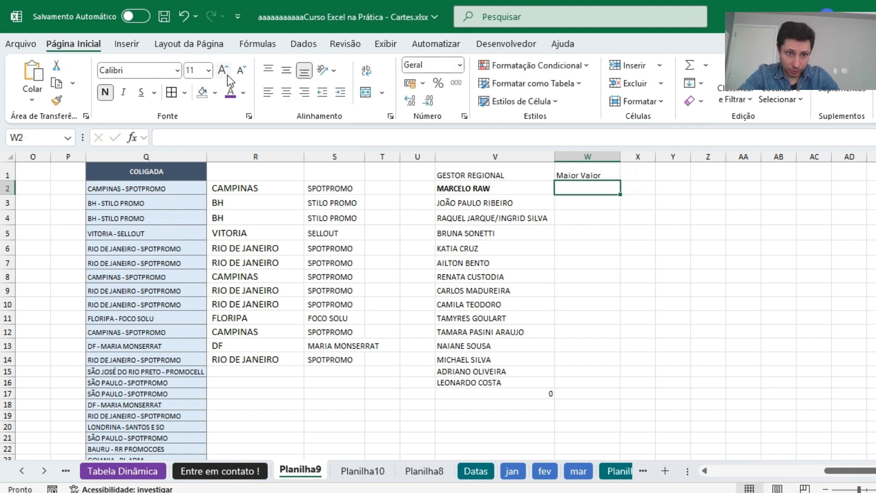
Start a MÁXIMOSES formula in W2 with the TICKET CAR column N:N as its maximum range.
text(=má)
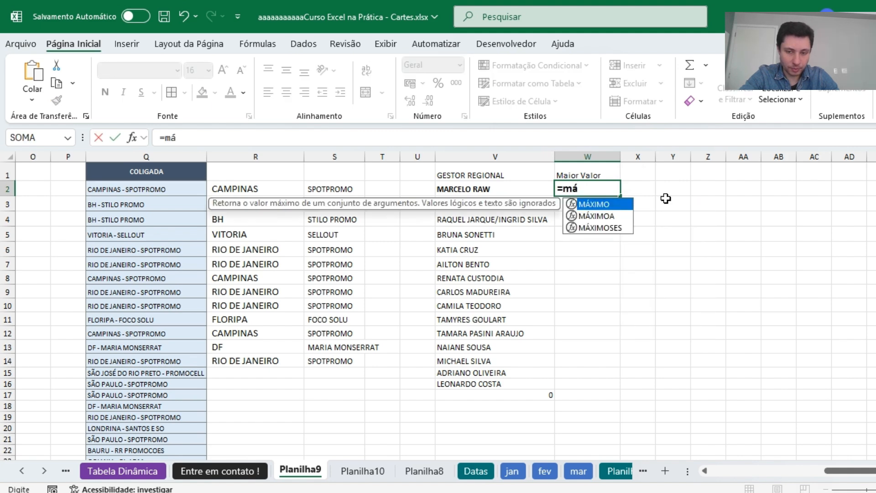
text(ximo)
key(Tab)
key(BackSpace)
key(BackSpace)
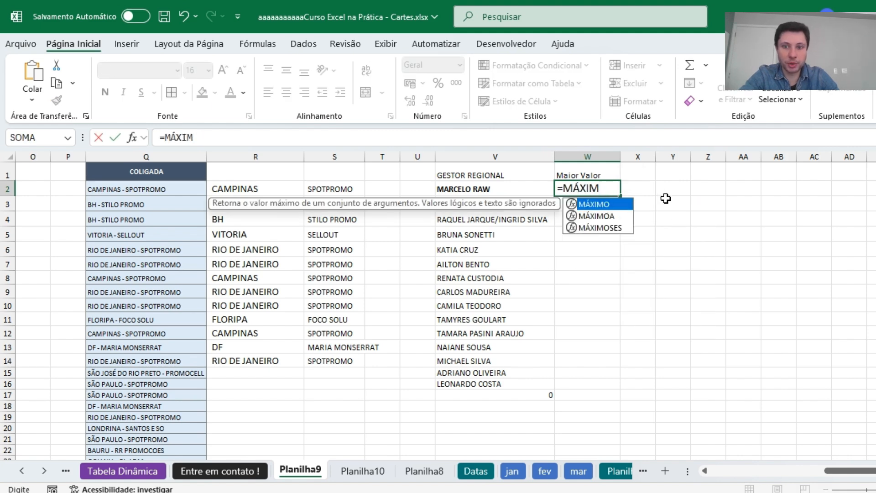
key(Down)
key(Down)
key(Tab)
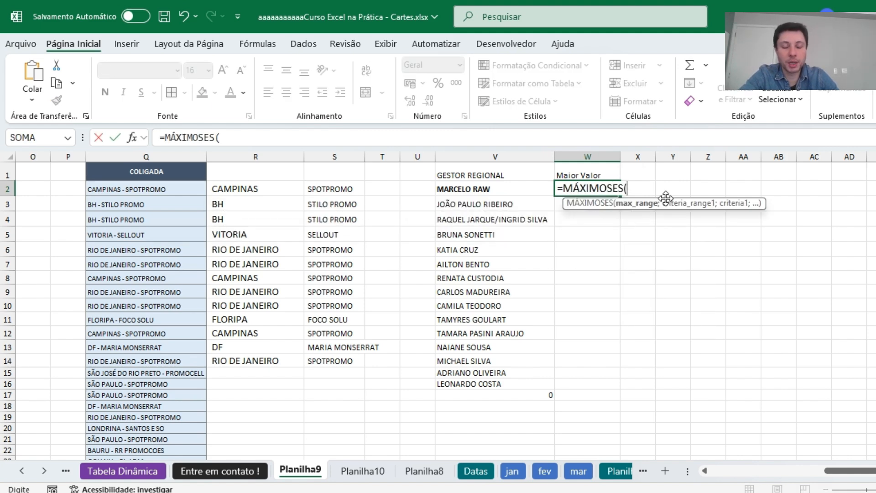
drag(875, 473, 844, 474)
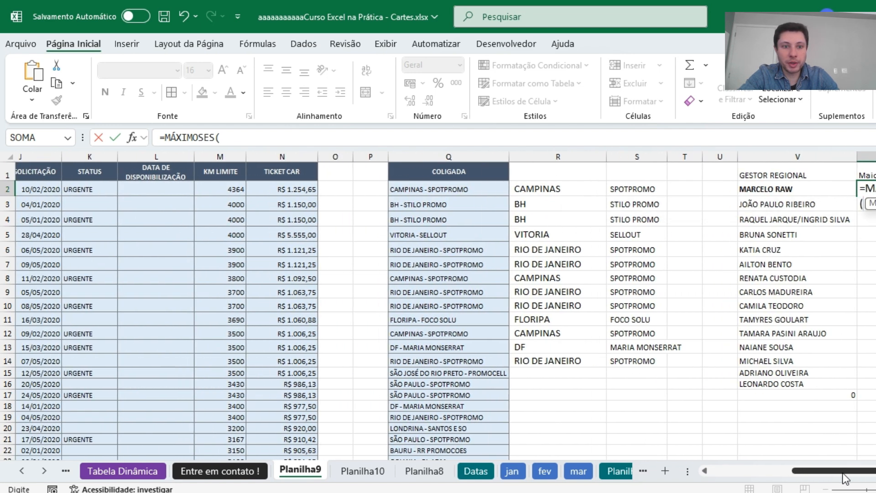
click(291, 155)
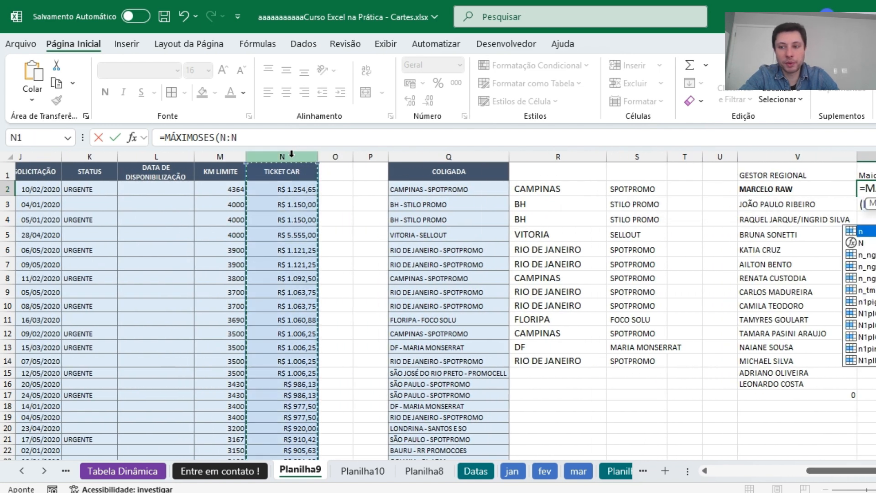
text(;)
Complete W2's formula as =MÁXIMOSES(N:N;C:C;V2), using the GESTOR REGIONAL column as criteria range and V2 as criterion.
drag(844, 472, 762, 472)
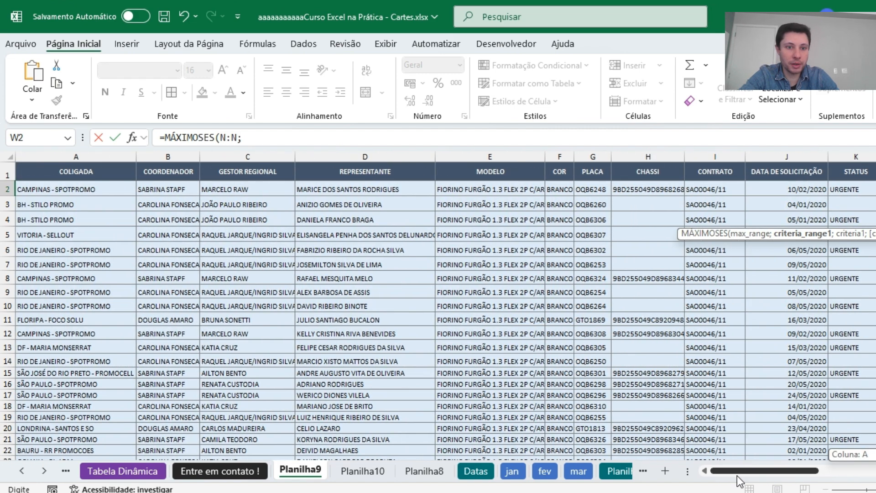
click(266, 156)
text(;)
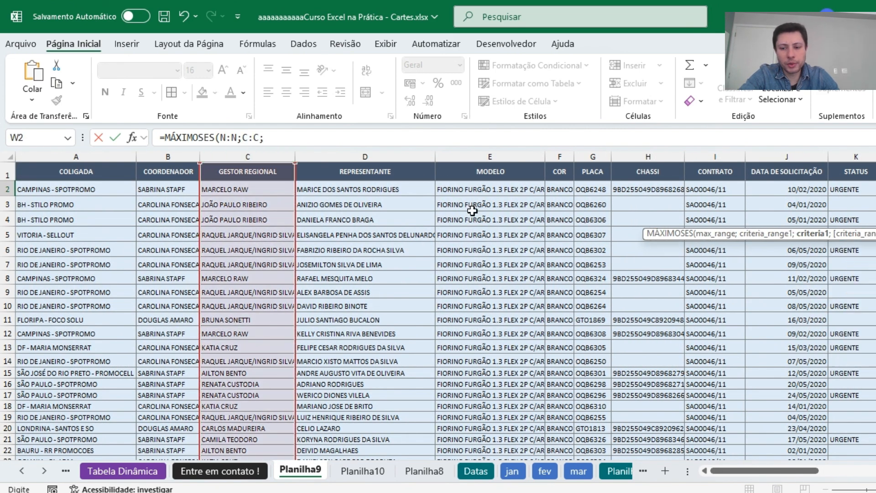
drag(760, 470, 854, 470)
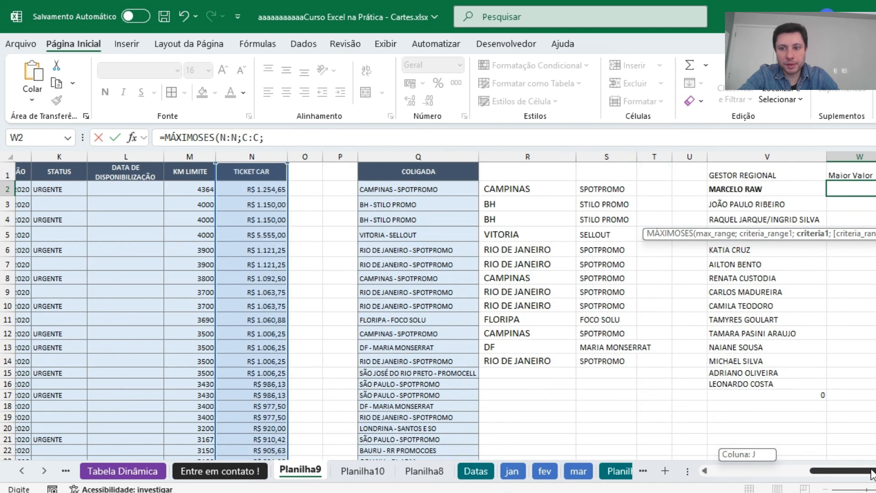
click(739, 188)
text())
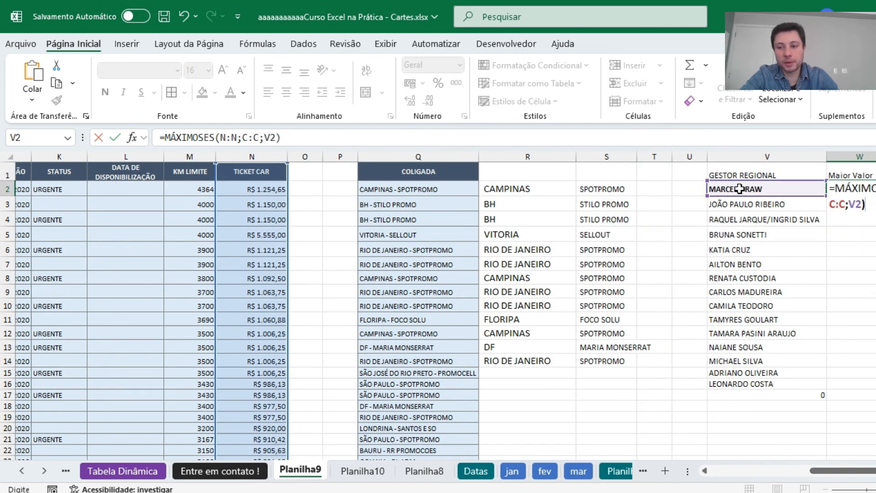
key(Return)
Fill the MÁXIMOSES formula from W2 down to W16 for all the regional managers.
scroll(731, 189, left, 3)
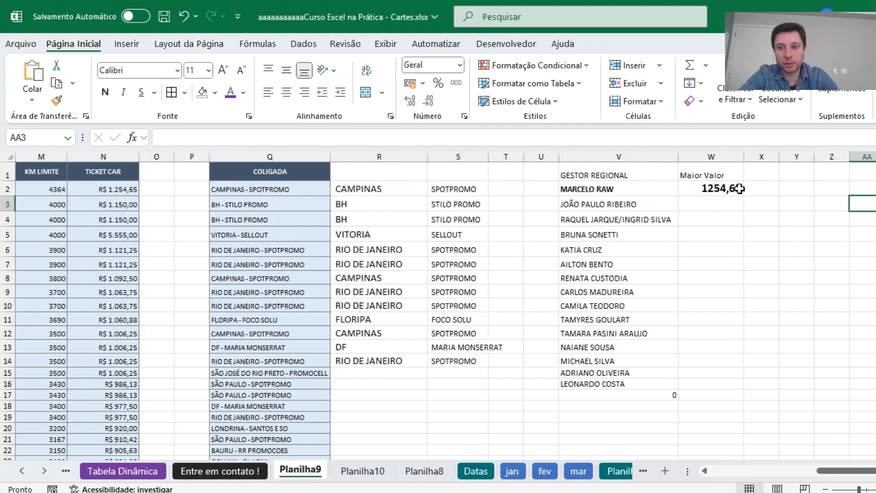
click(712, 189)
drag(747, 195, 730, 389)
click(804, 264)
Apply the R$ accounting format to the values in W2:W16 and widen column W.
click(718, 188)
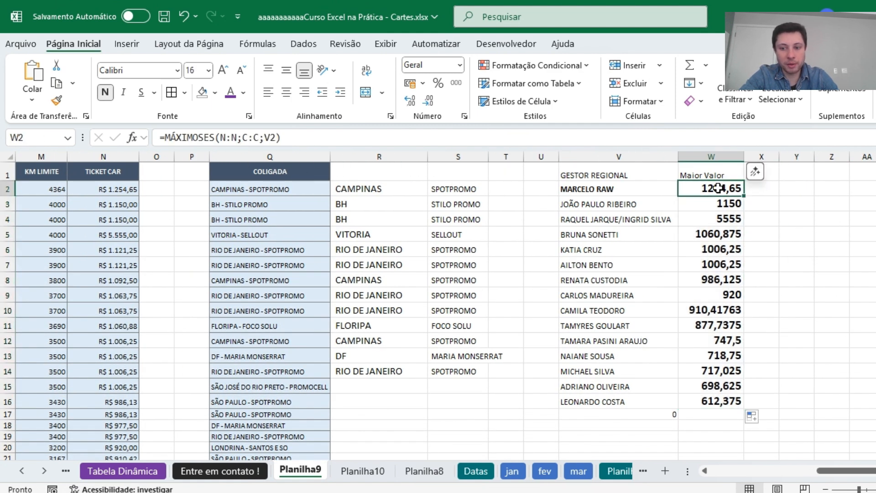
key(ctrl+shift+Down)
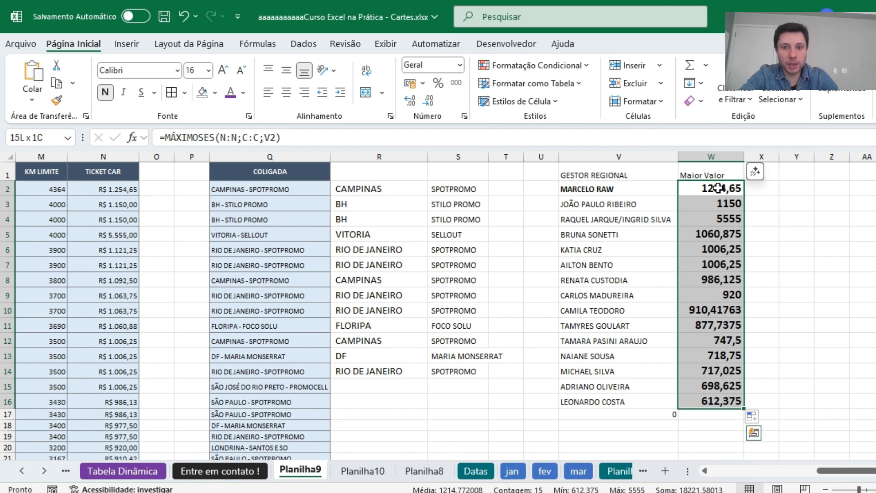
click(408, 85)
drag(741, 157, 776, 156)
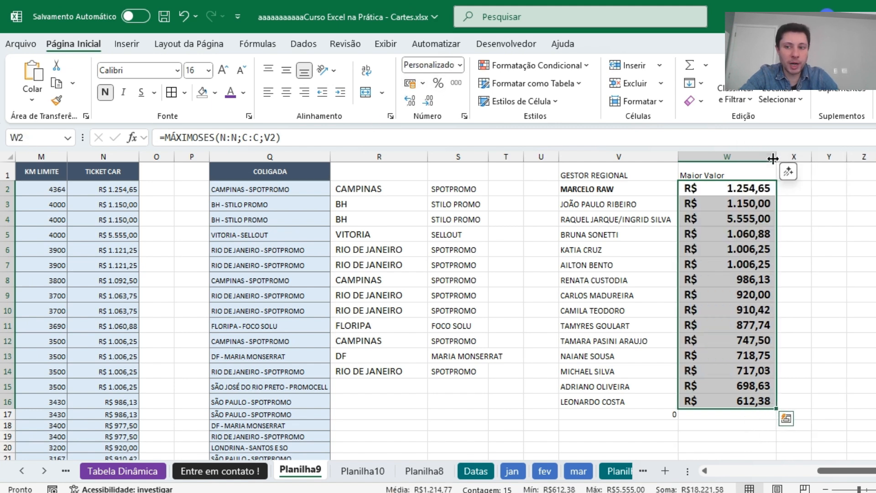
click(814, 251)
Widen column V, which holds the GESTOR REGIONAL list, slightly.
scroll(858, 228, down, 6)
scroll(847, 260, up, 6)
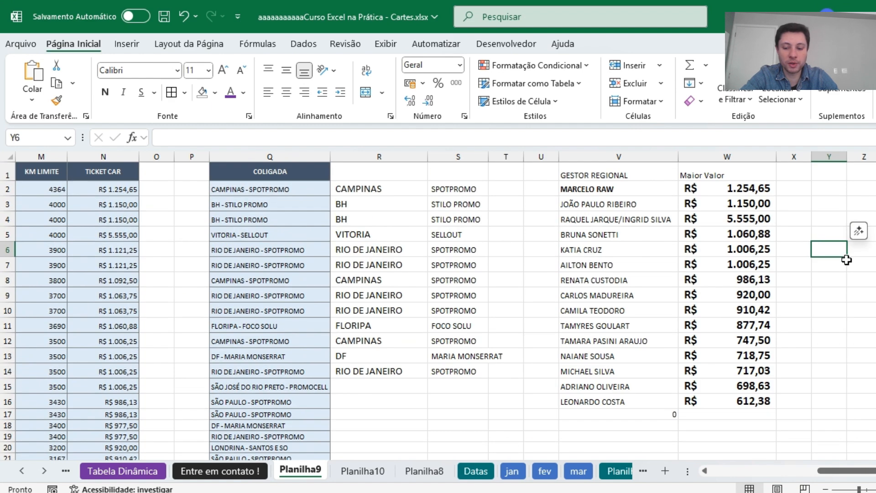
key(Right)
key(Right)
key(Right)
key(Right)
key(Right)
key(Right)
key(Right)
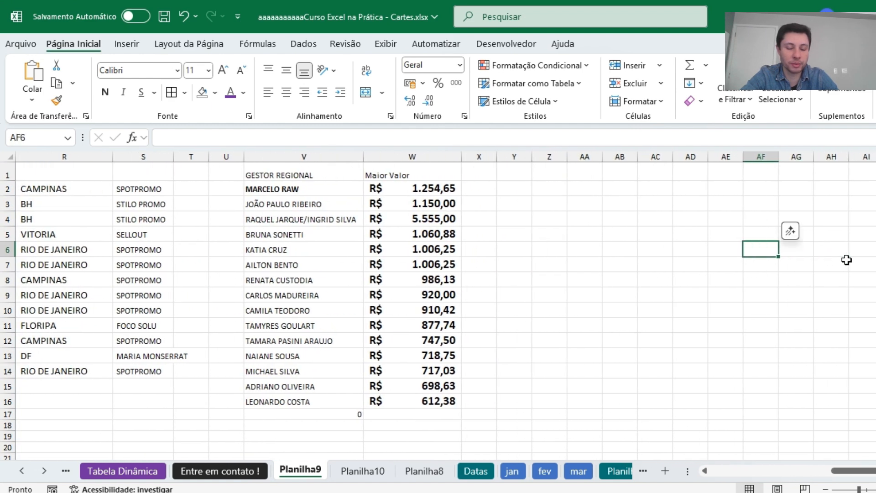
drag(365, 159, 376, 159)
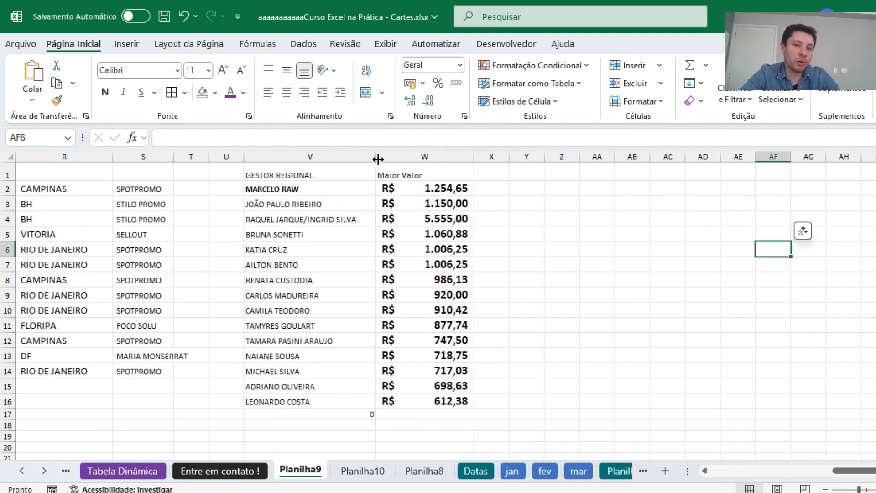
Narrow column W, which holds the Maior Valor figures, slightly.
drag(473, 159, 463, 157)
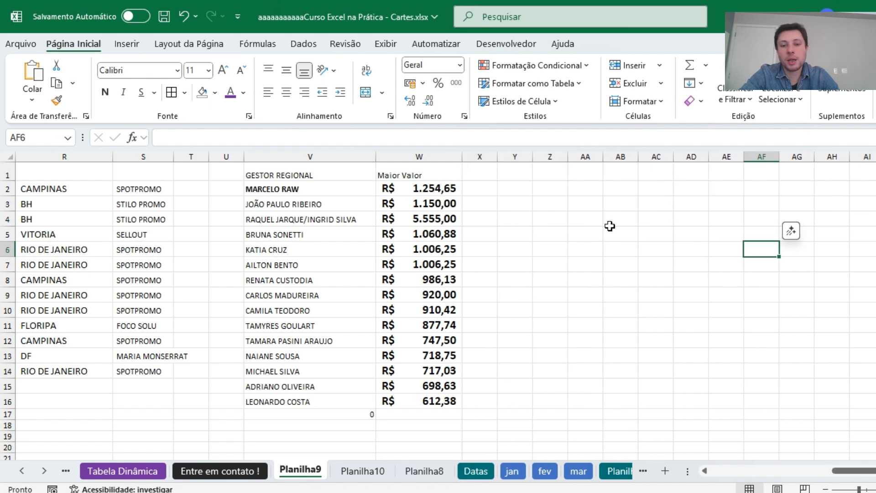
click(442, 192)
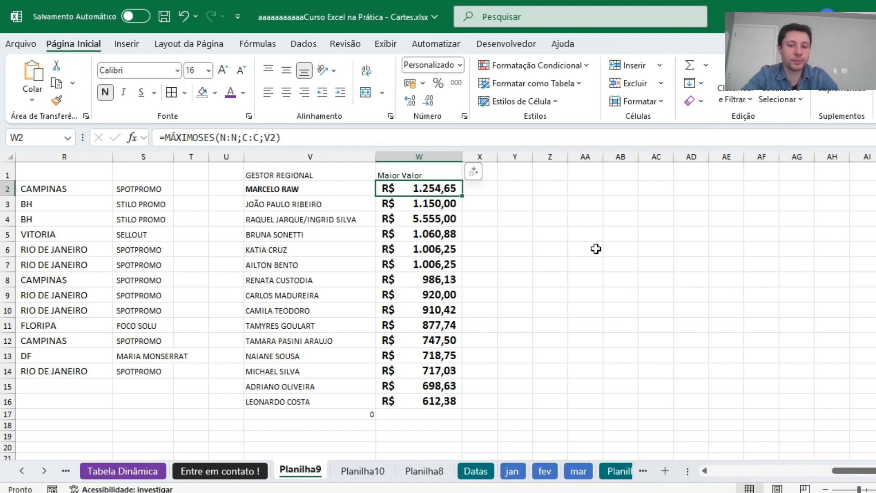
click(539, 246)
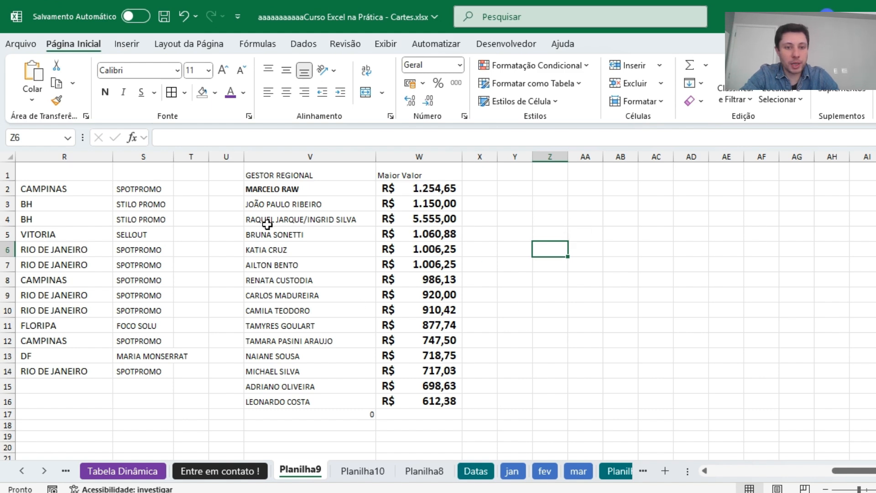
On the Planilha8 sheet, recolour the ProcX entry in B6 to the lightest gold and enlarge its font to 36.
click(361, 472)
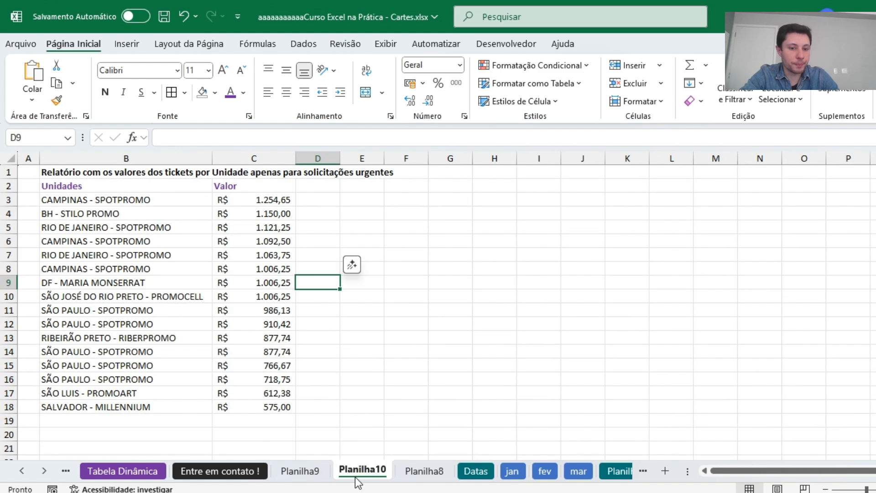
click(301, 473)
click(245, 477)
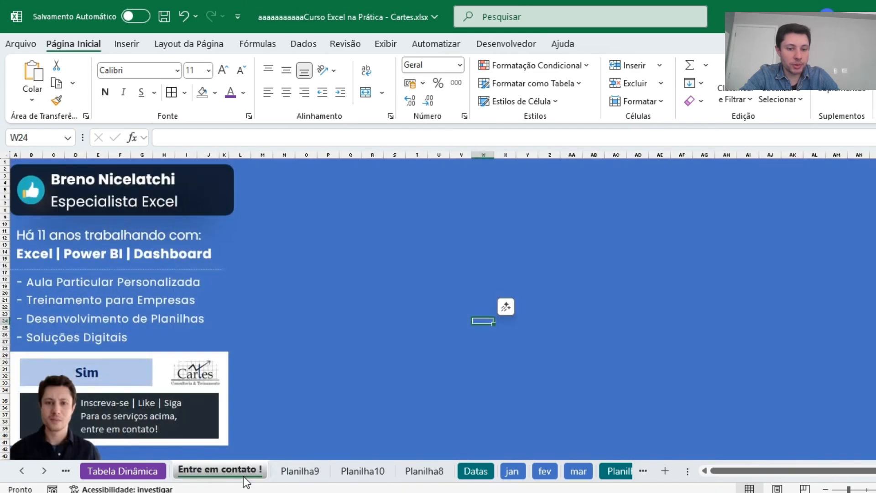
click(365, 474)
click(434, 475)
click(192, 355)
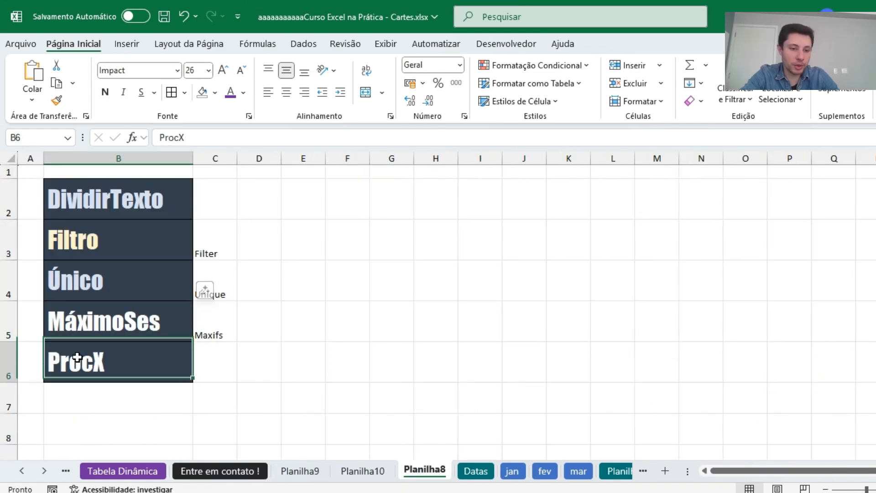
click(243, 94)
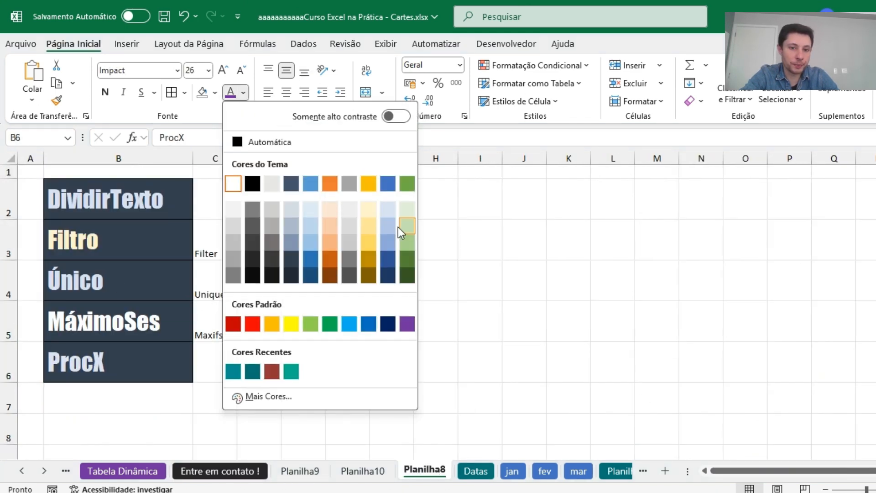
click(369, 210)
click(225, 71)
click(224, 71)
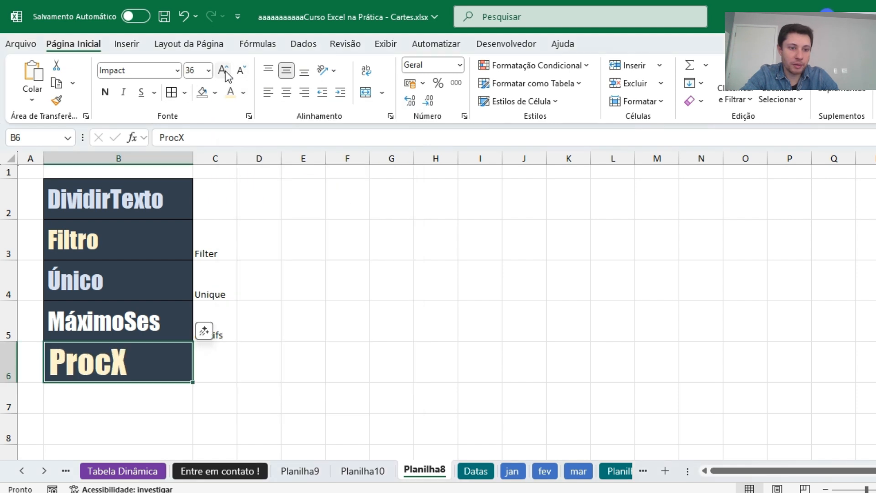
click(365, 323)
On the Procura1 sheet, clear the old Matrícula results in column V and the extra name in T12.
click(44, 473)
click(44, 473)
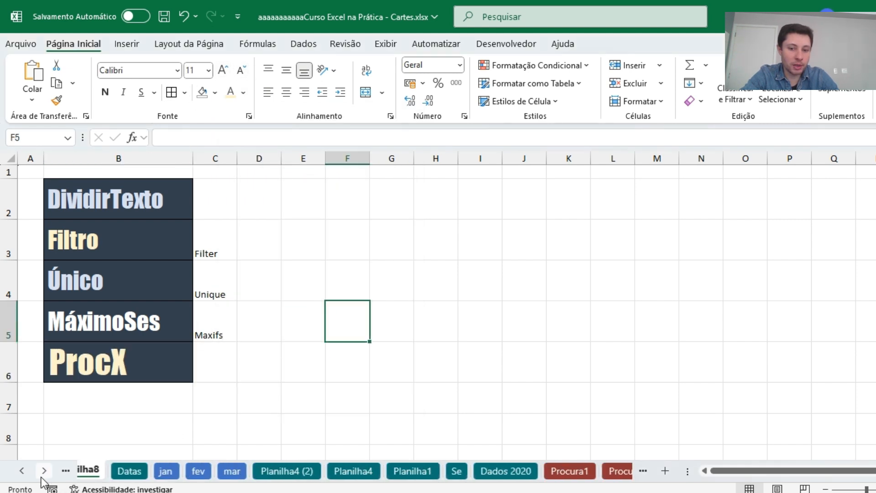
click(43, 473)
click(44, 473)
click(252, 475)
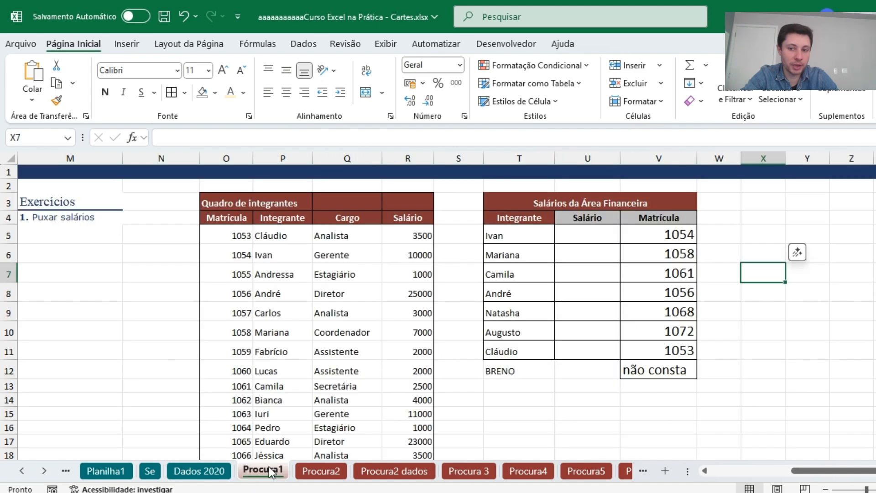
drag(662, 234, 664, 396)
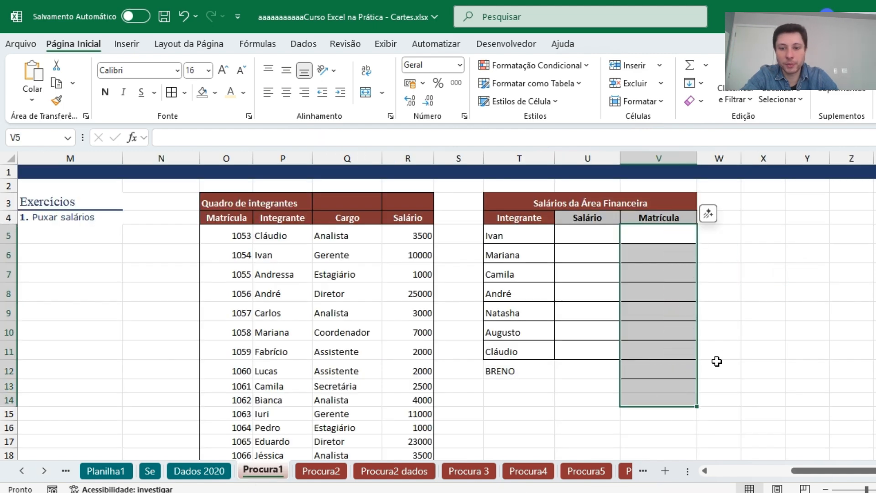
drag(510, 368, 680, 377)
key(Delete)
click(776, 274)
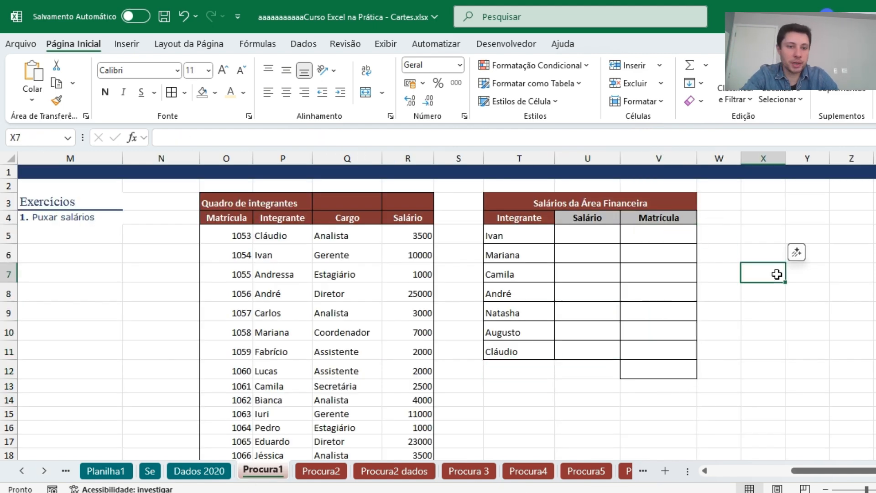
drag(227, 158, 408, 159)
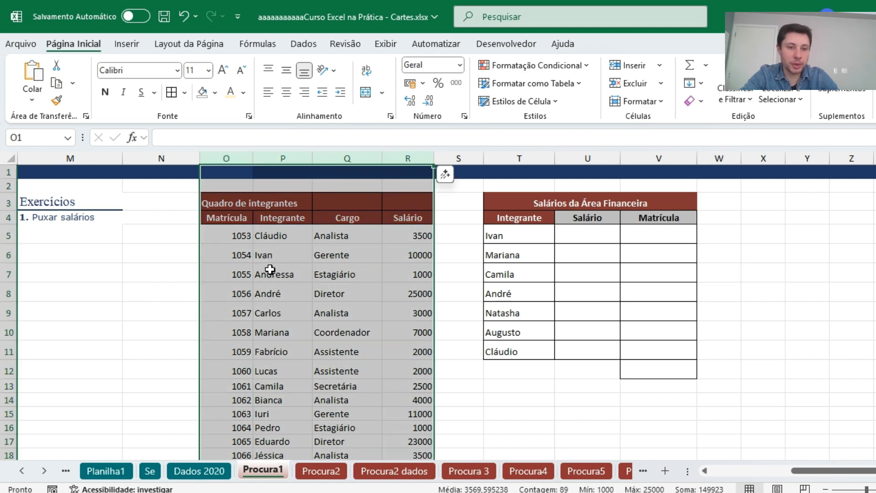
click(645, 228)
drag(645, 228, 650, 354)
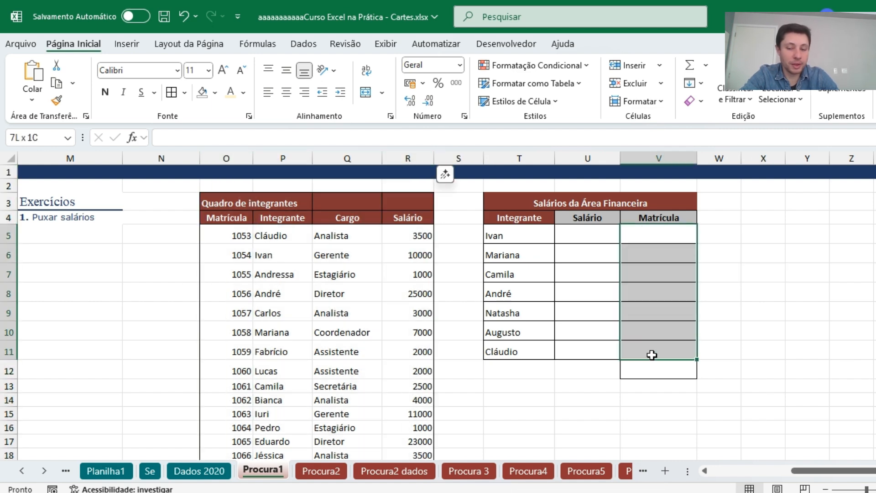
click(664, 235)
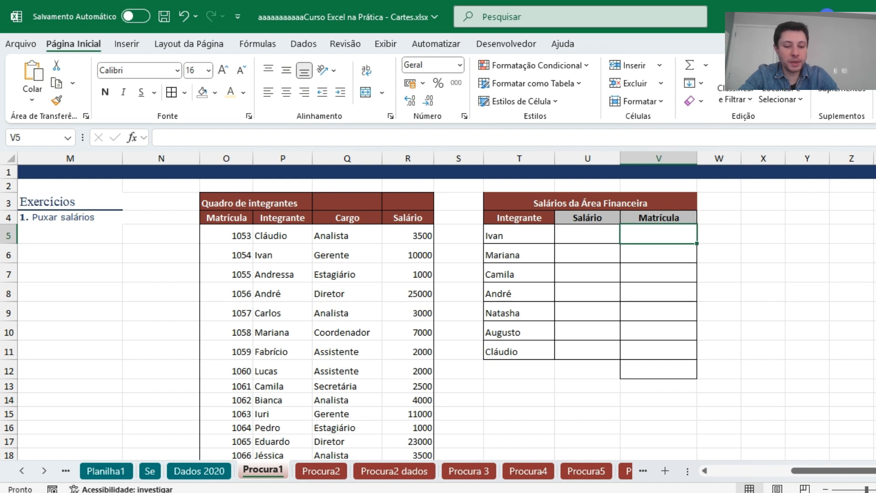
text(=procv)
key(Tab)
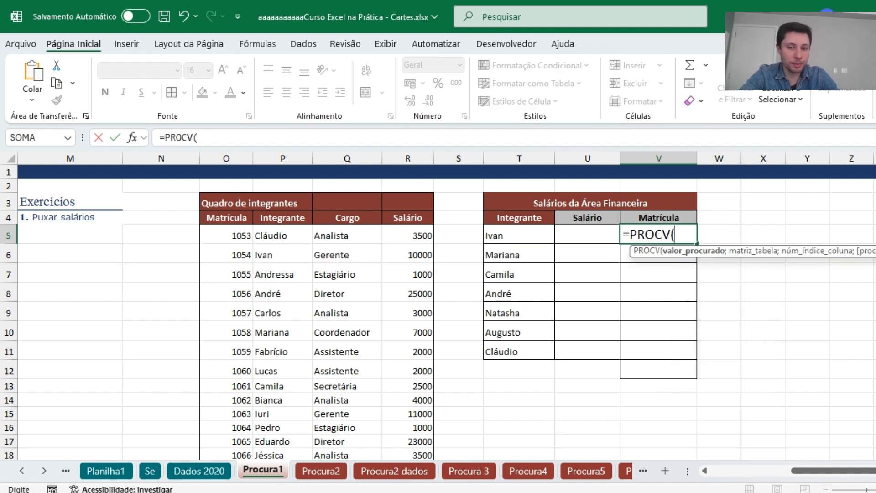
click(519, 235)
text(;)
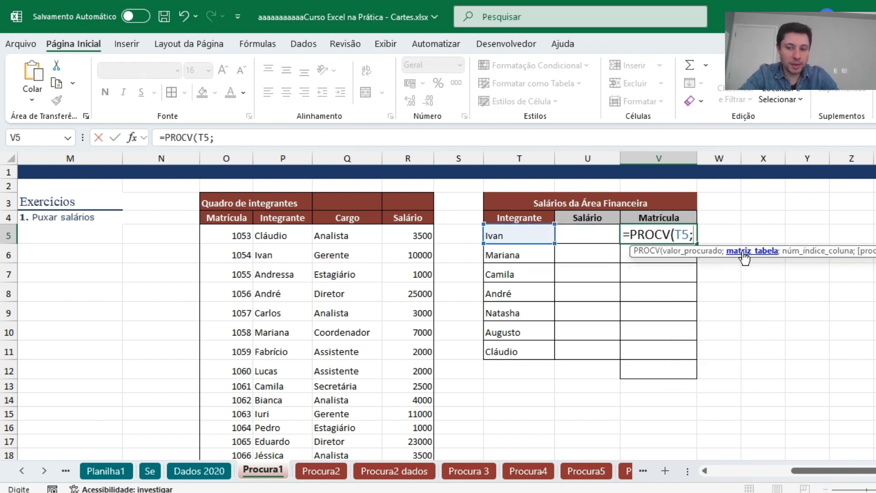
click(284, 158)
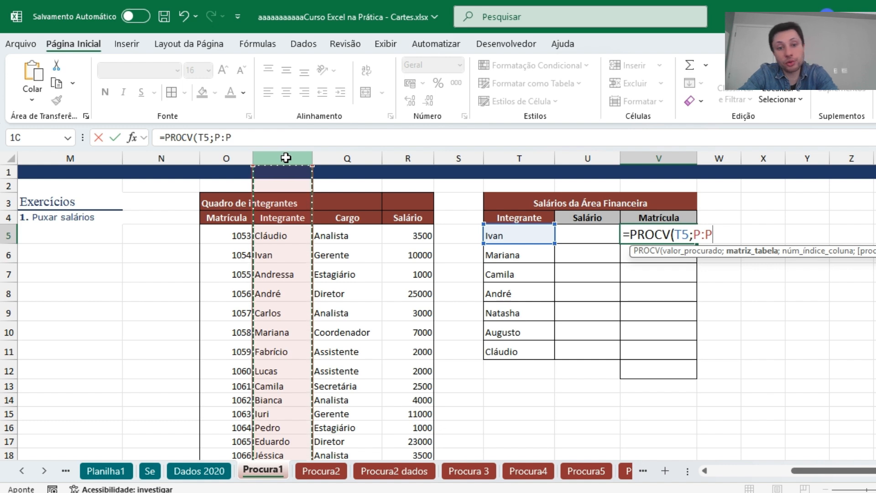
drag(285, 158, 397, 174)
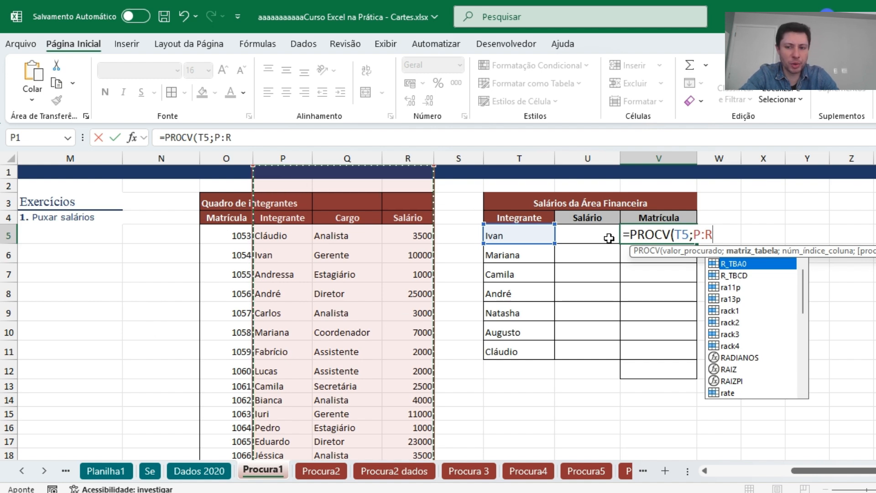
key(Escape)
key(Escape)
Start a PROCX formula in V5 with T5 as lookup value, column P as search range and column O as return range.
text(=procx)
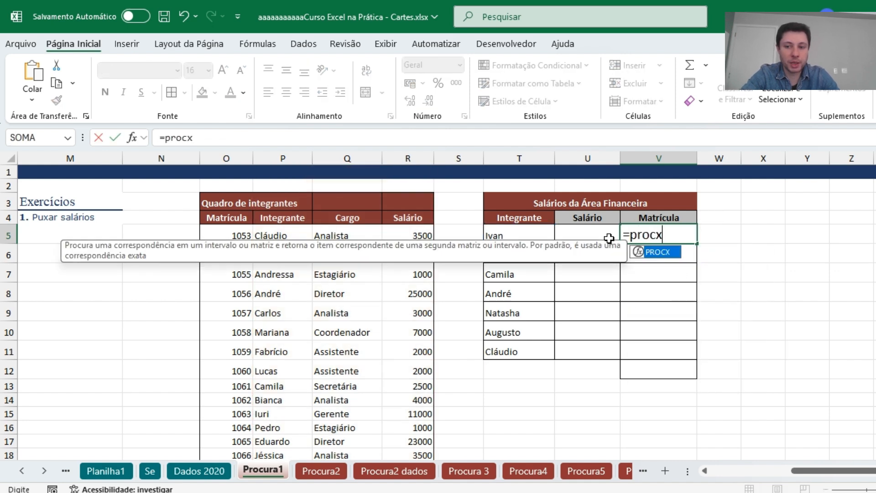
key(Tab)
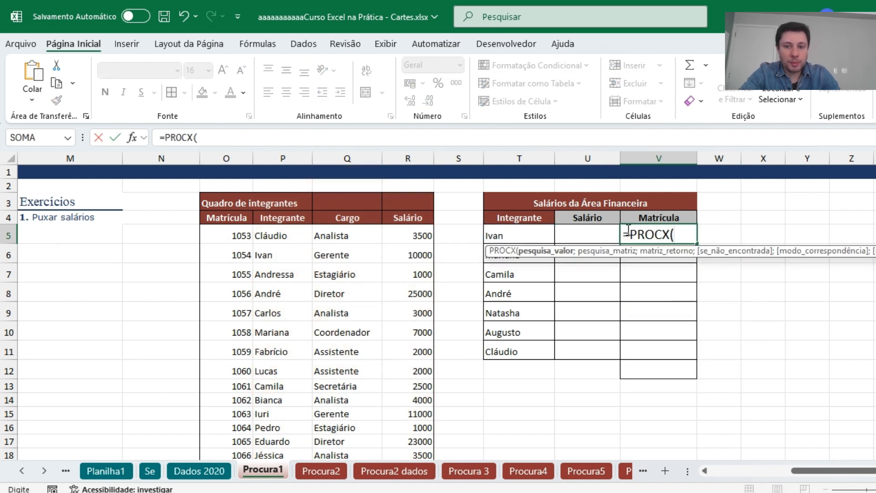
click(527, 232)
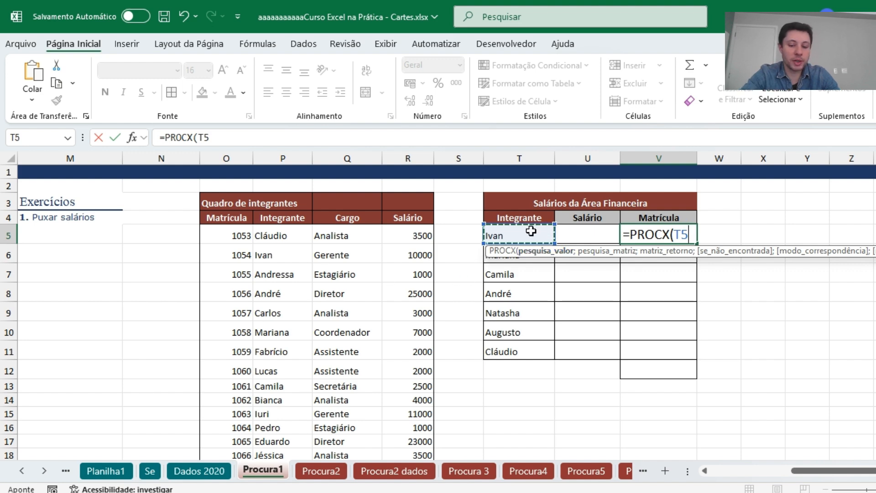
text(;)
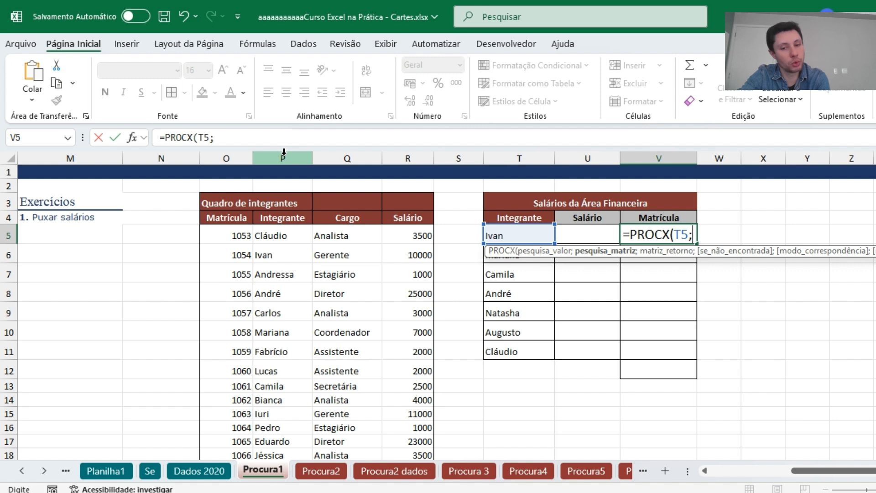
click(284, 155)
text(;)
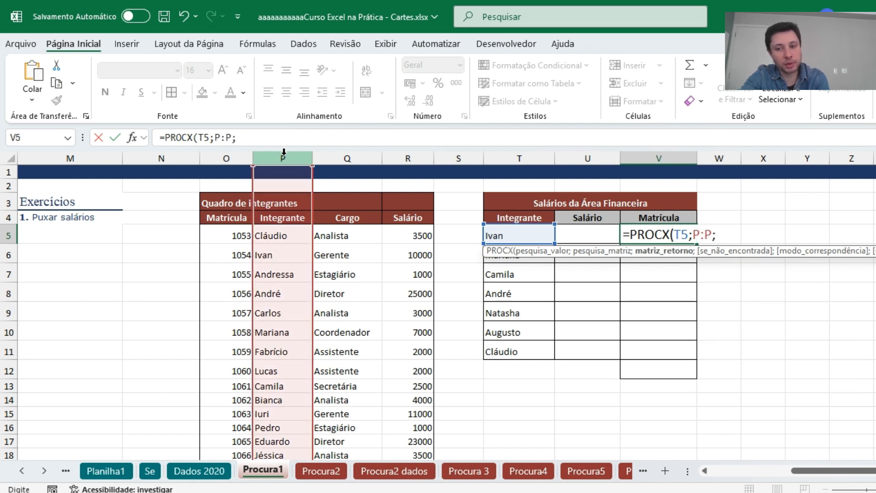
click(226, 155)
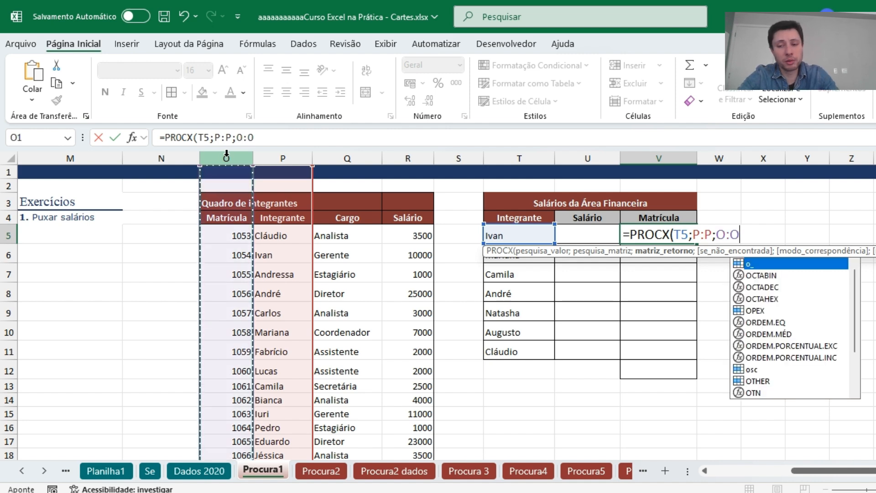
text(;)
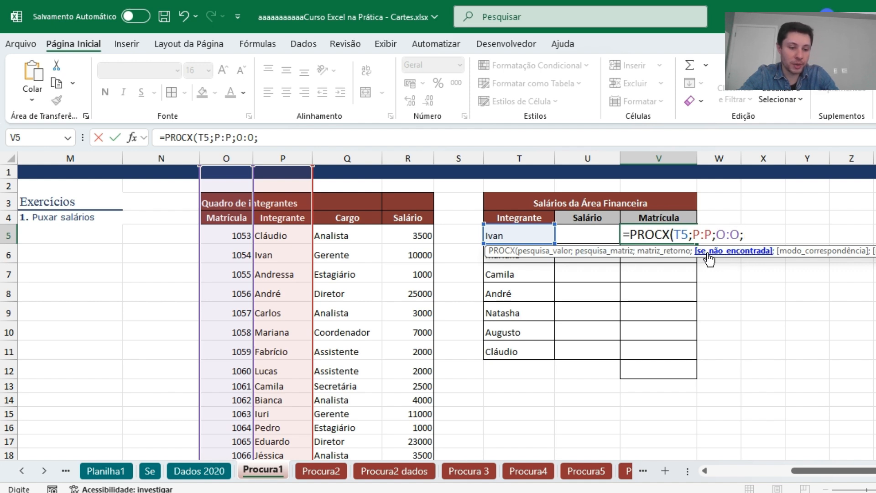
Complete V5's formula with "não consta" as the not-found value and fill it down to V11.
text("não const)
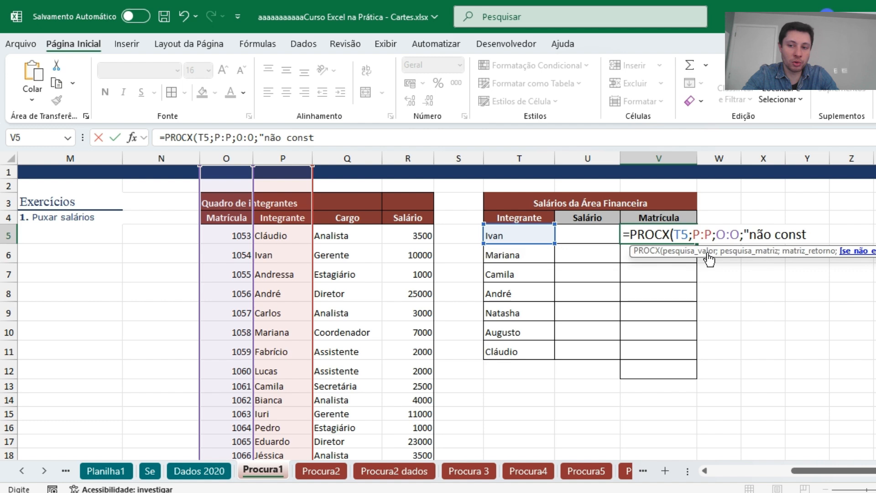
text(a"))
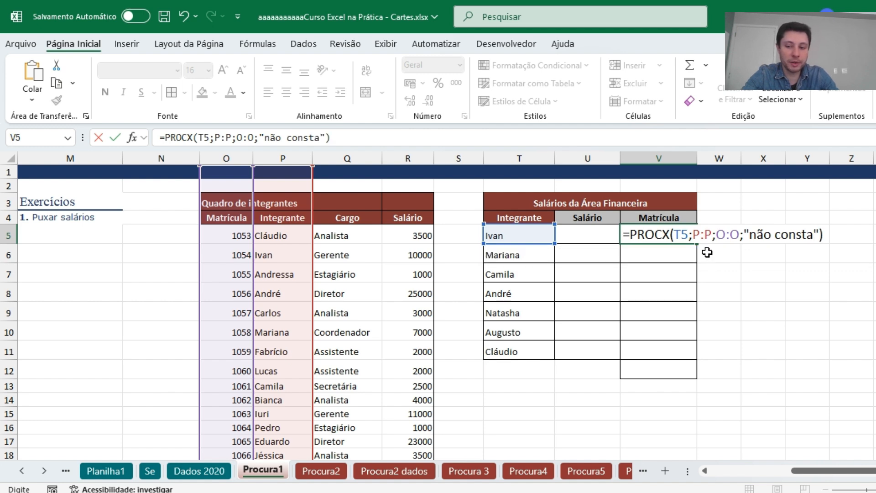
key(ctrl+Return)
drag(697, 244, 677, 357)
Enter a name missing from the Quadro de integrantes in T12 and extend the PROCX formula from V11 to V12.
click(541, 370)
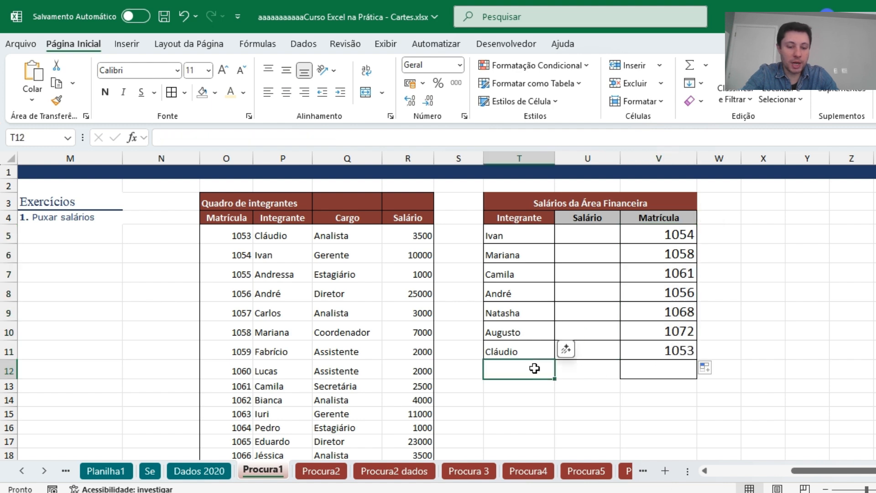
text(BRENO)
key(Return)
click(680, 352)
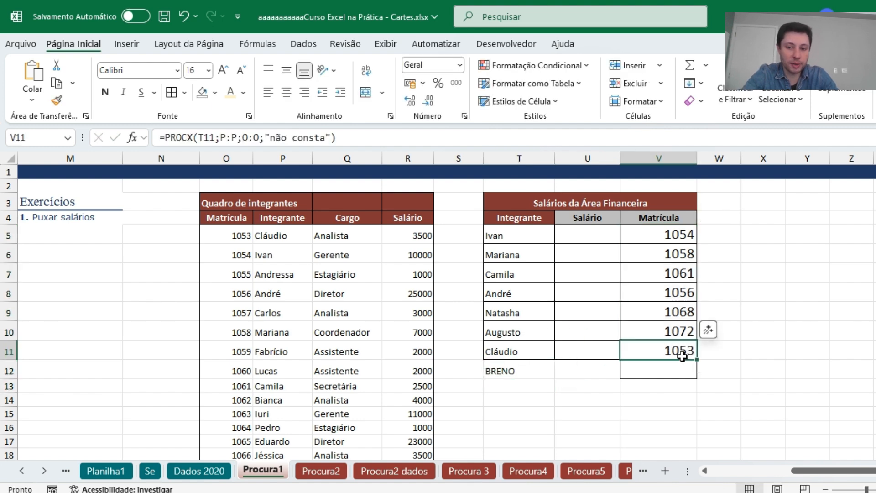
drag(697, 361, 697, 379)
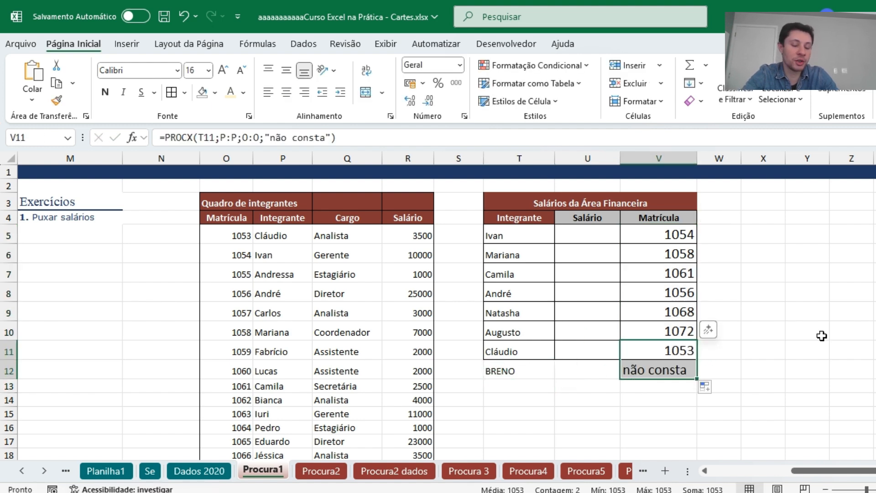
click(807, 330)
Examine the arguments of the PROCX formula in V5.
double_click(673, 234)
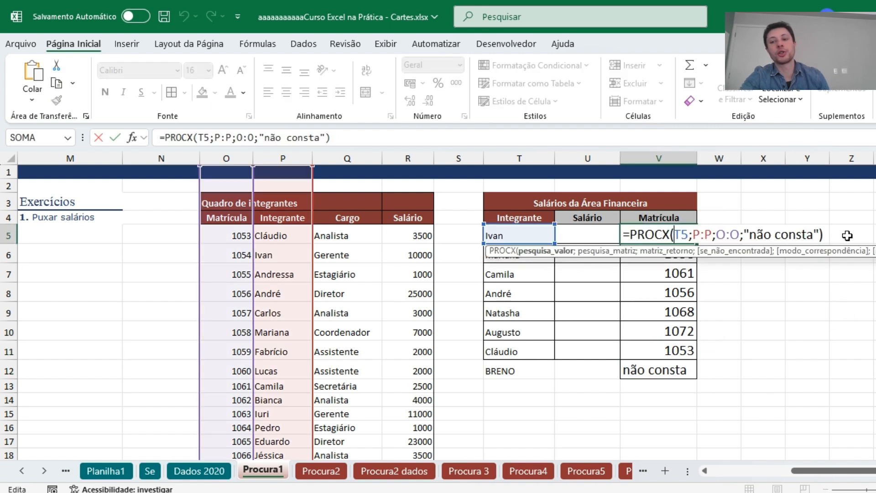
click(822, 238)
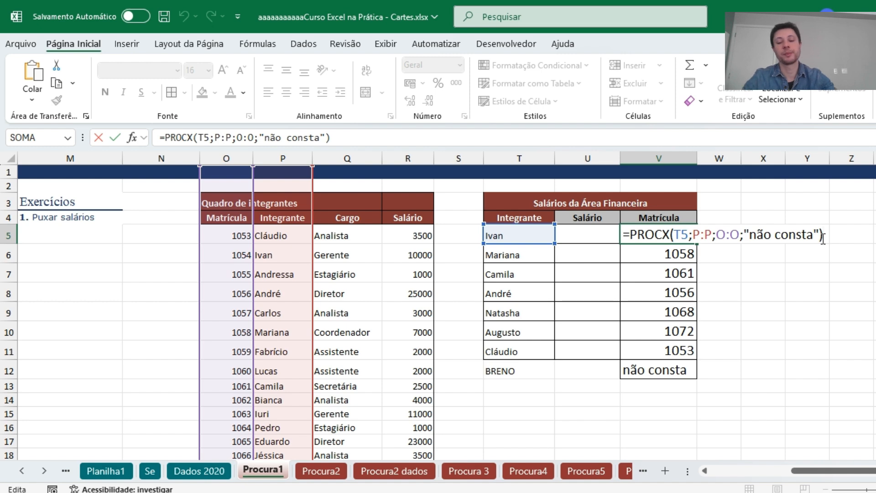
key(Return)
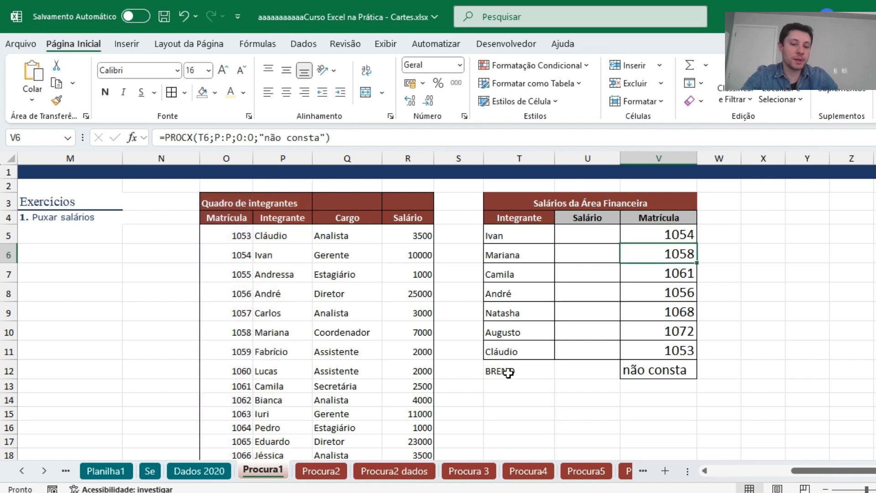
click(24, 473)
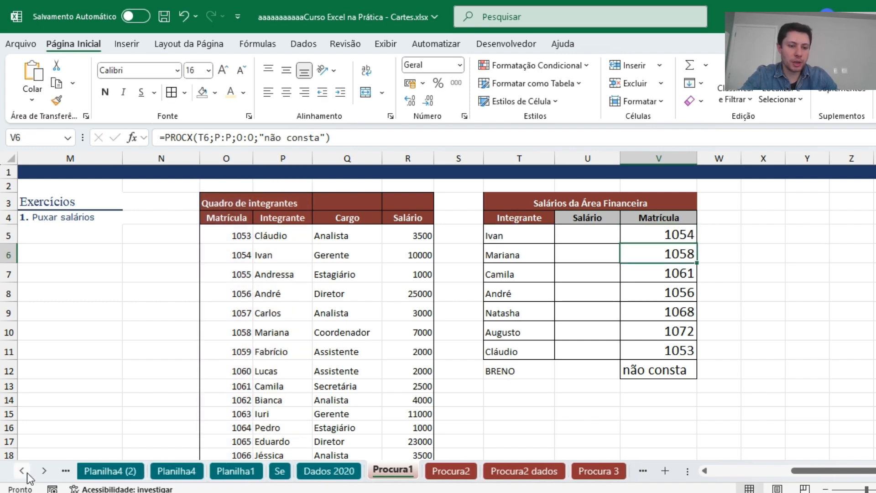
Return to the Planilha8 sheet and review the function list in B2:B6 with the English names in column C.
click(25, 474)
click(25, 473)
click(25, 474)
click(93, 475)
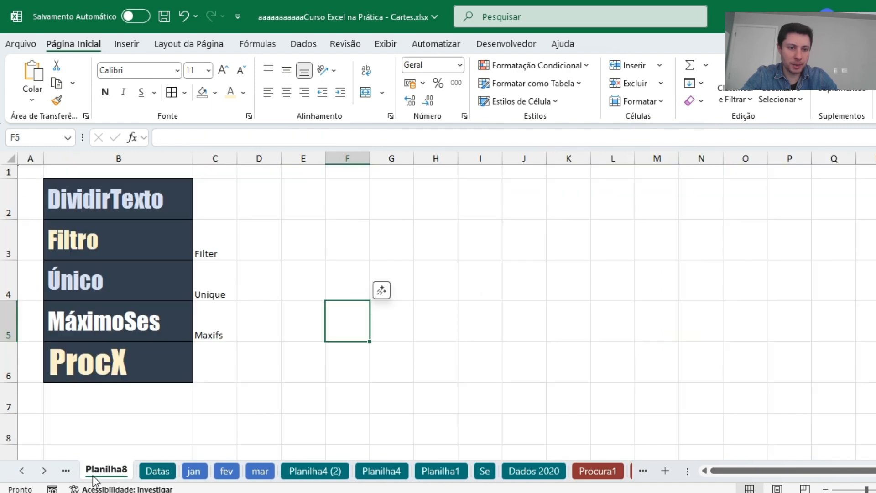
click(137, 236)
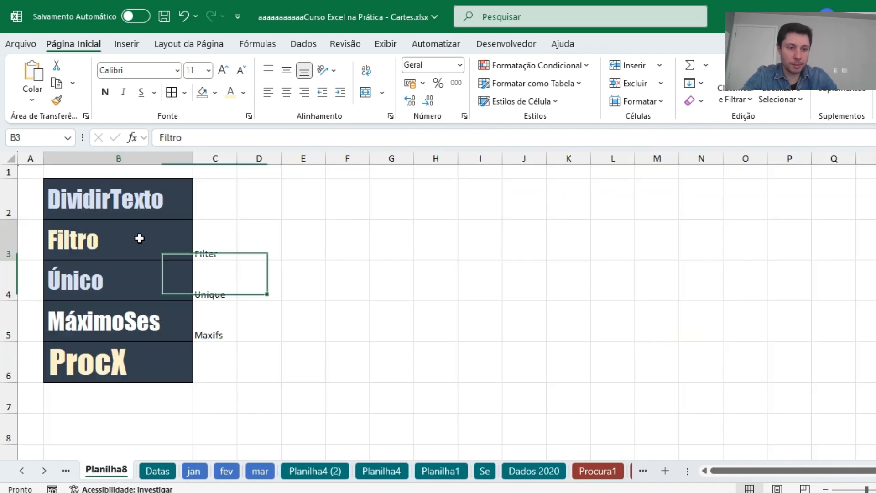
click(342, 233)
drag(214, 239, 215, 342)
click(410, 256)
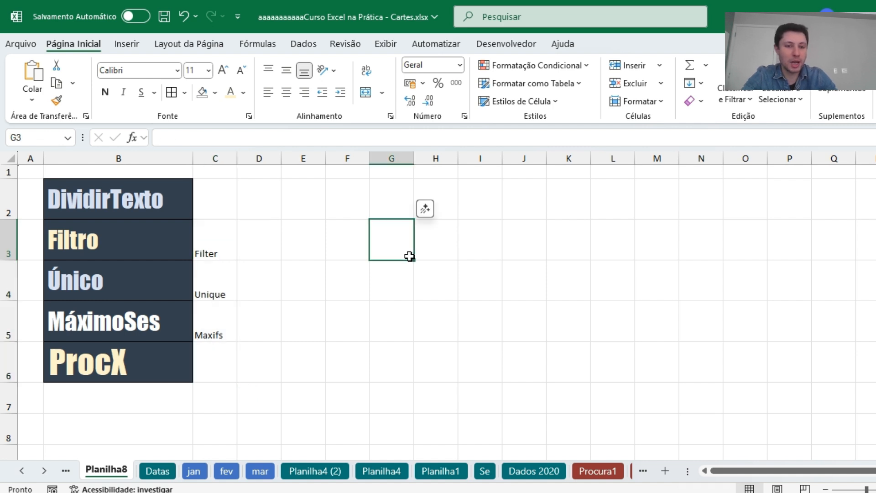
click(312, 213)
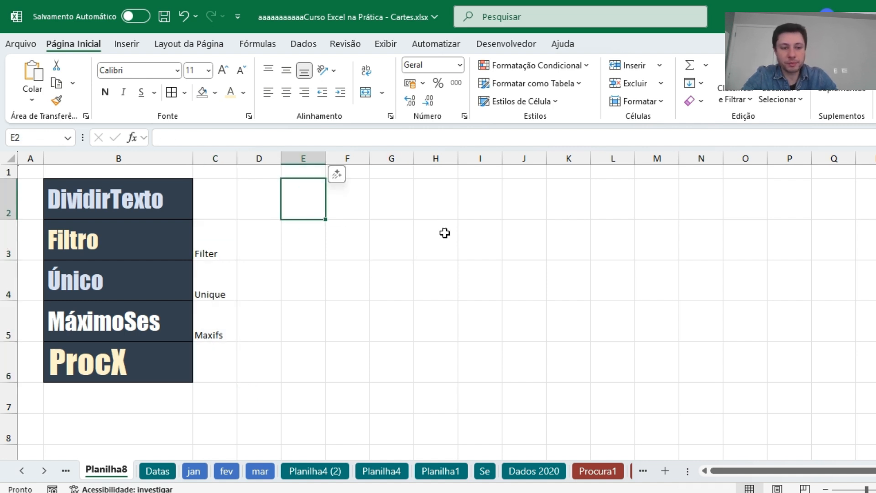
drag(129, 211, 132, 352)
click(353, 249)
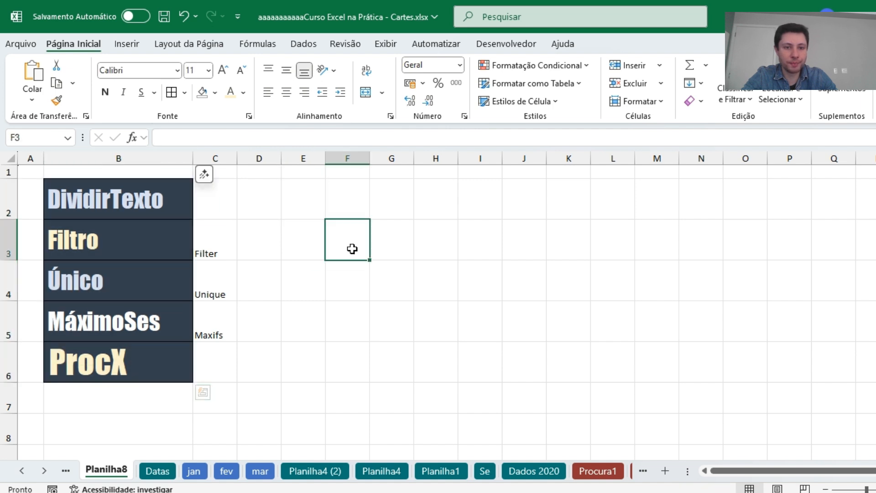
Save the workbook and bring up the "Entre em contato !" sheet.
click(164, 16)
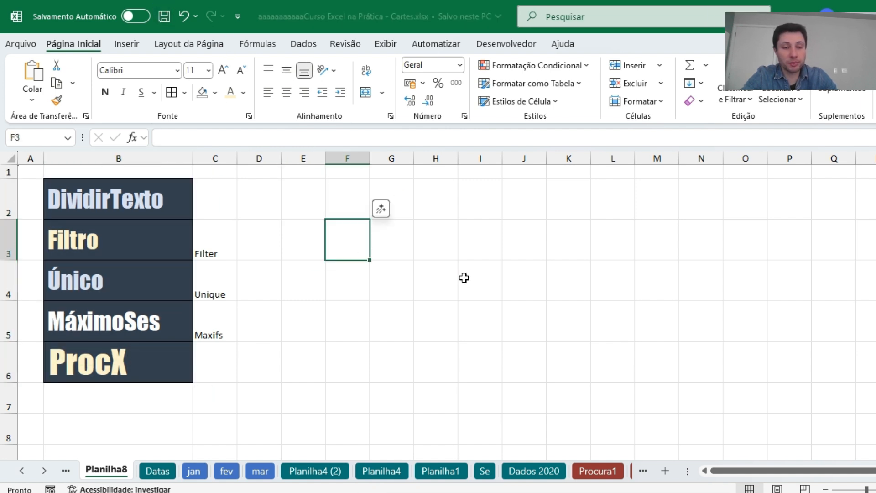
click(22, 471)
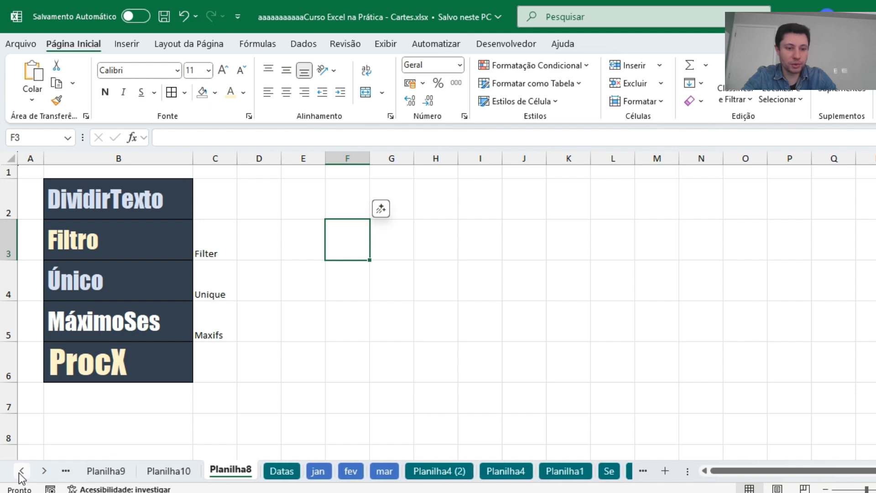
click(21, 475)
click(220, 470)
click(126, 375)
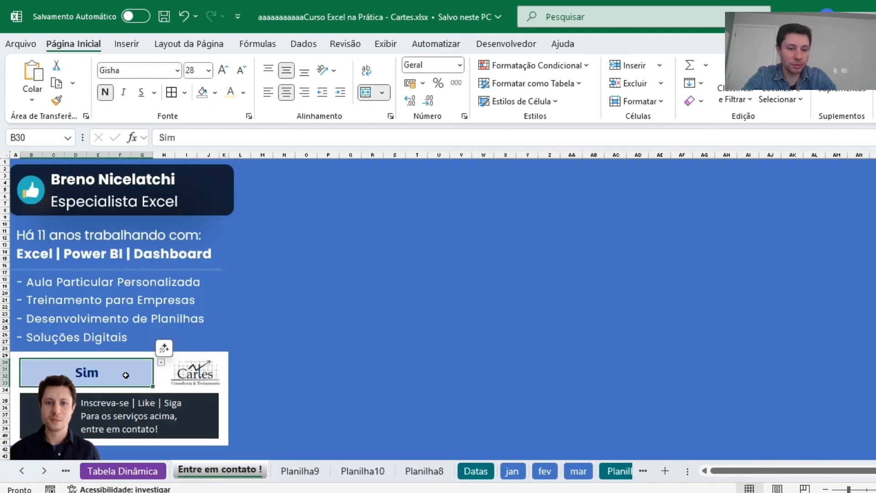
click(388, 299)
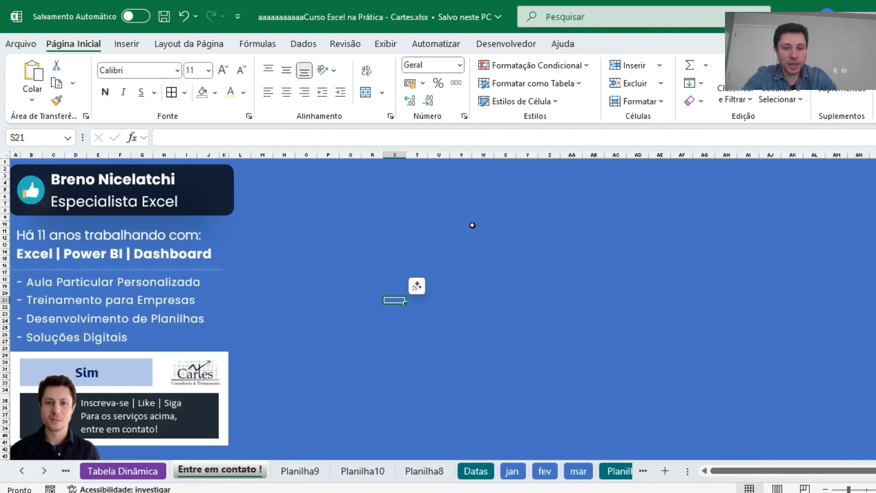